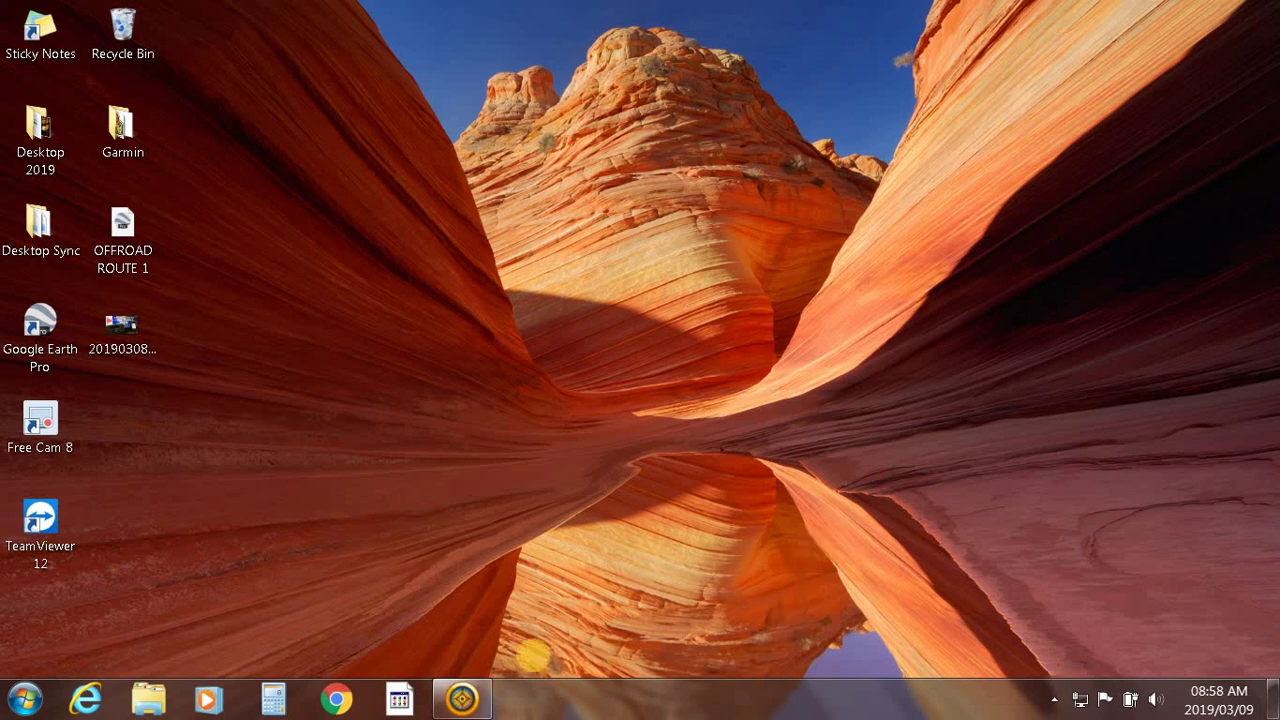
- Launch BaseCamp, pan the map north and scroll the library to show the Montana 600 and its memory card
click(462, 700)
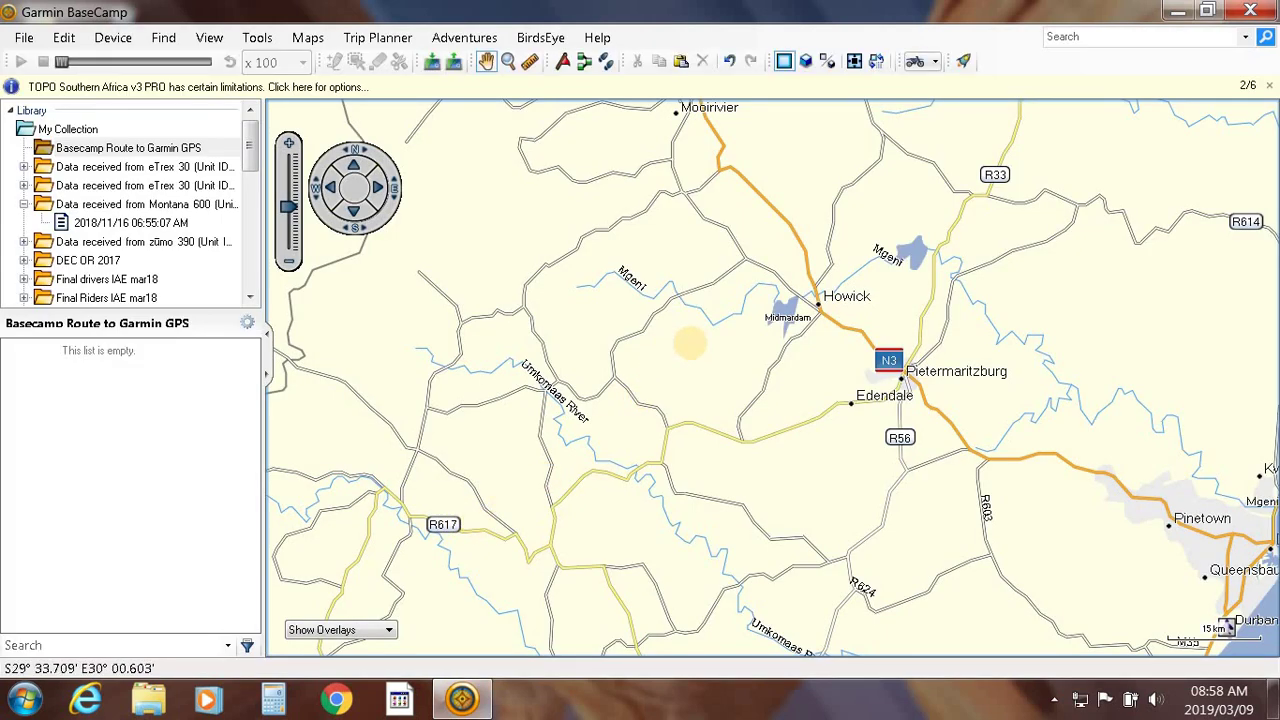
drag(690, 342, 616, 447)
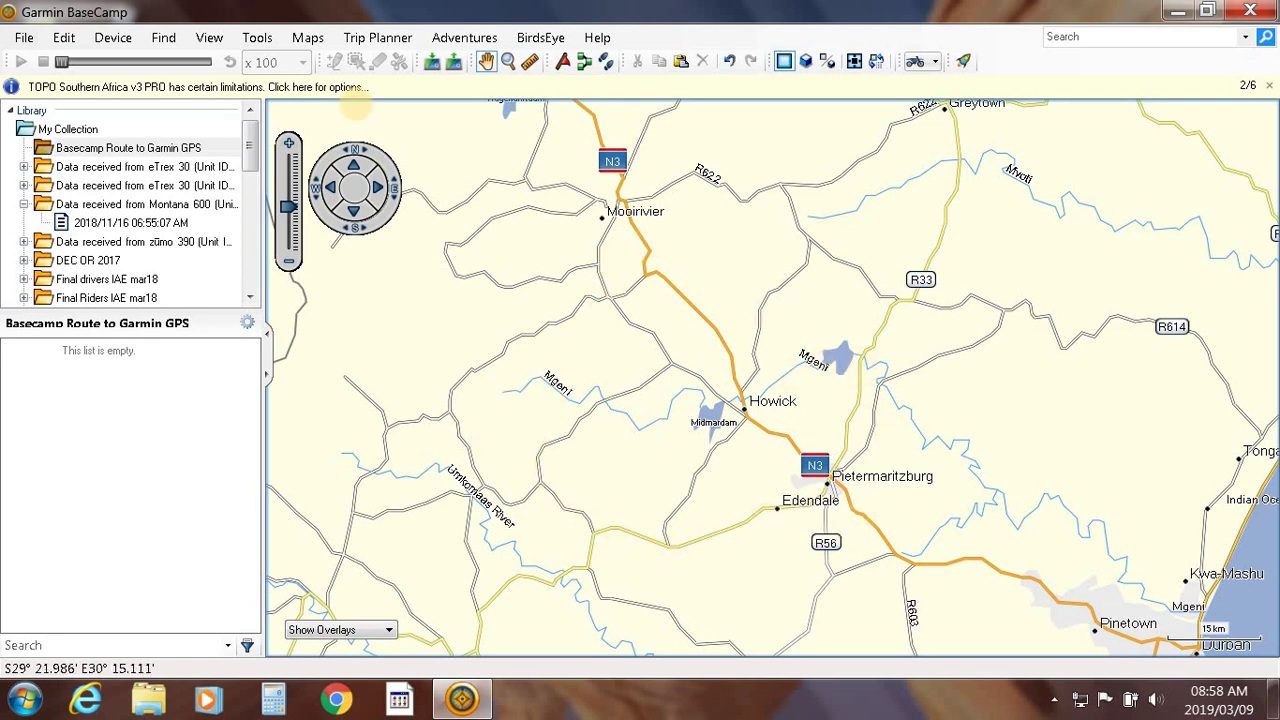
click(308, 37)
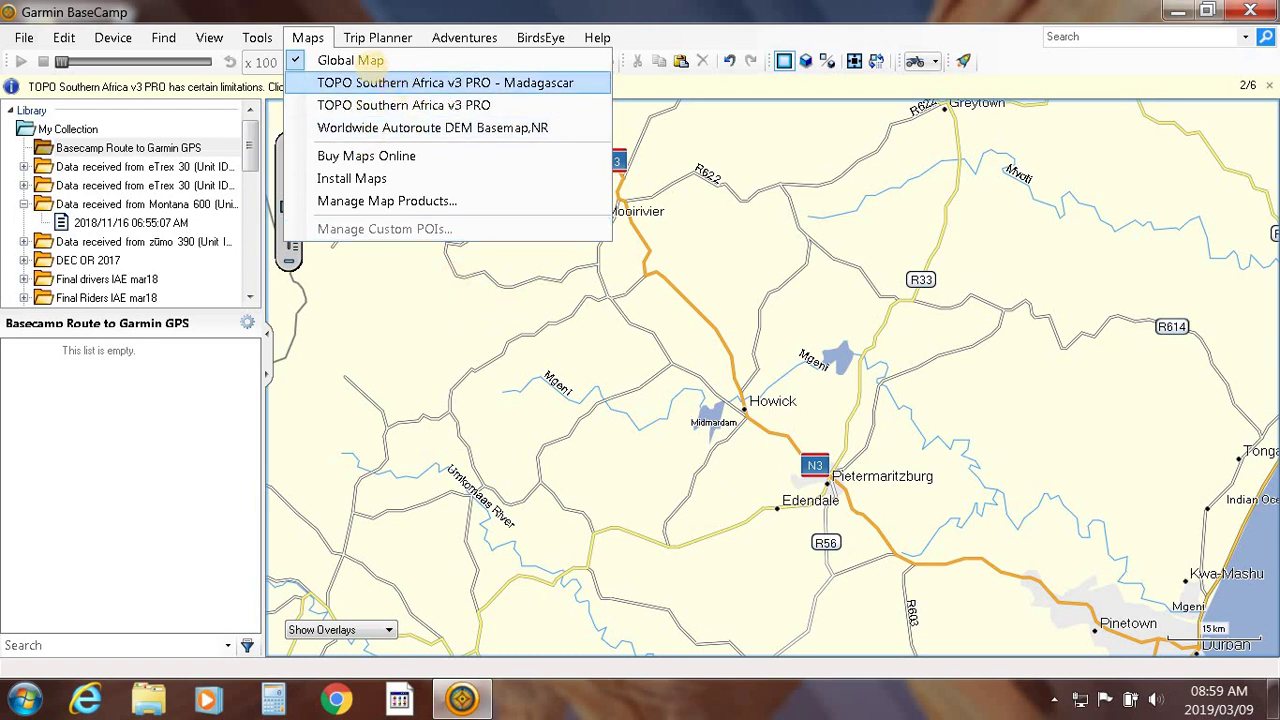
click(251, 158)
scroll(240, 258, down, 2)
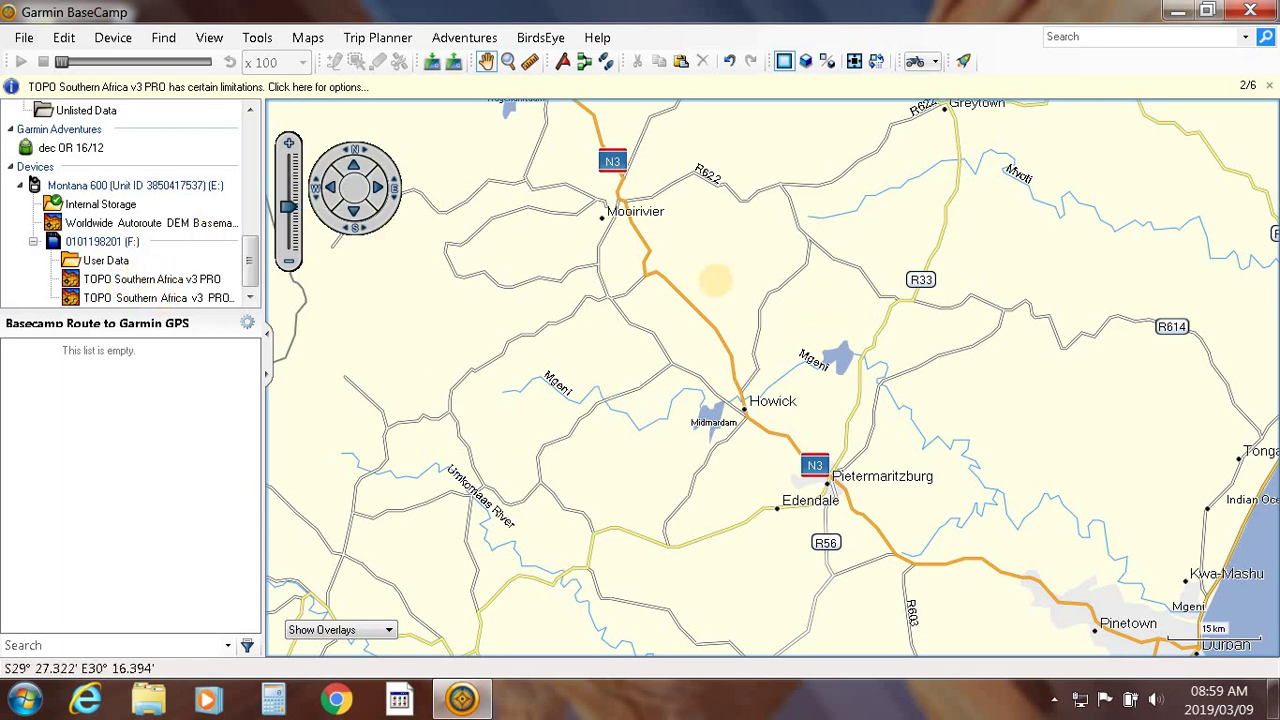
click(308, 37)
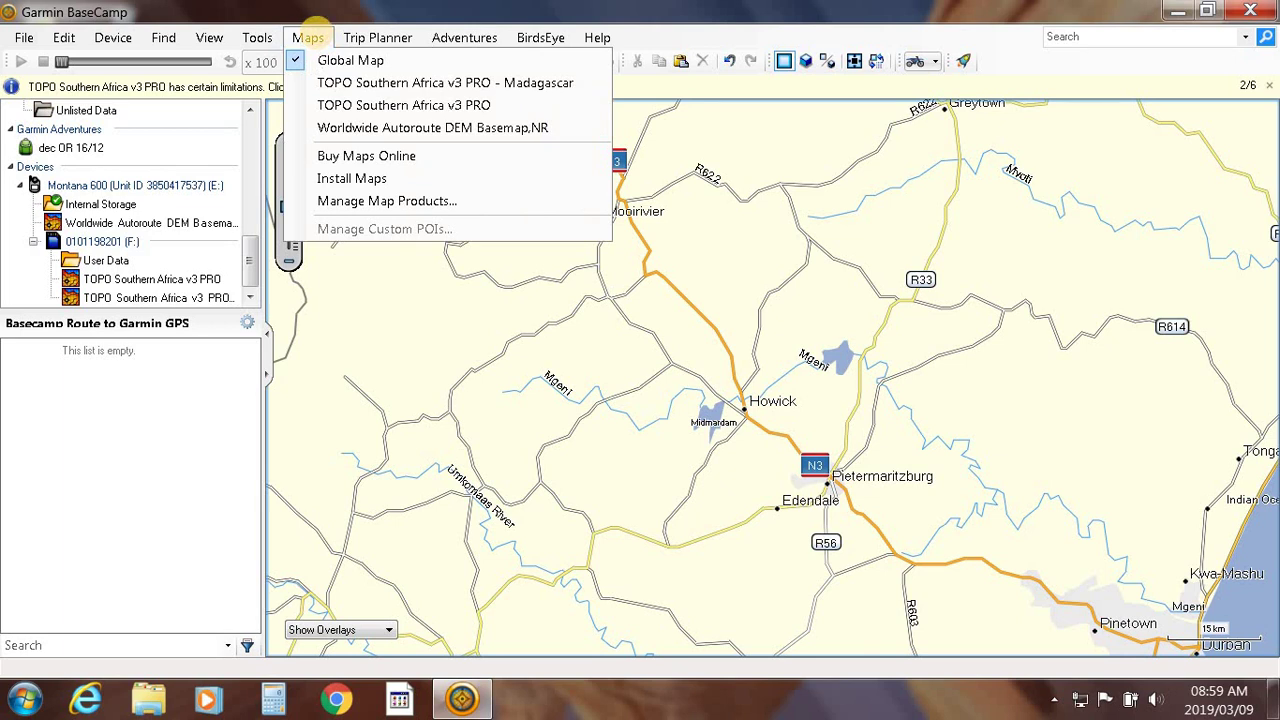
- Switch to the TOPO Southern Africa v3 PRO map and centre it west of Pietermaritzburg along R617
click(350, 104)
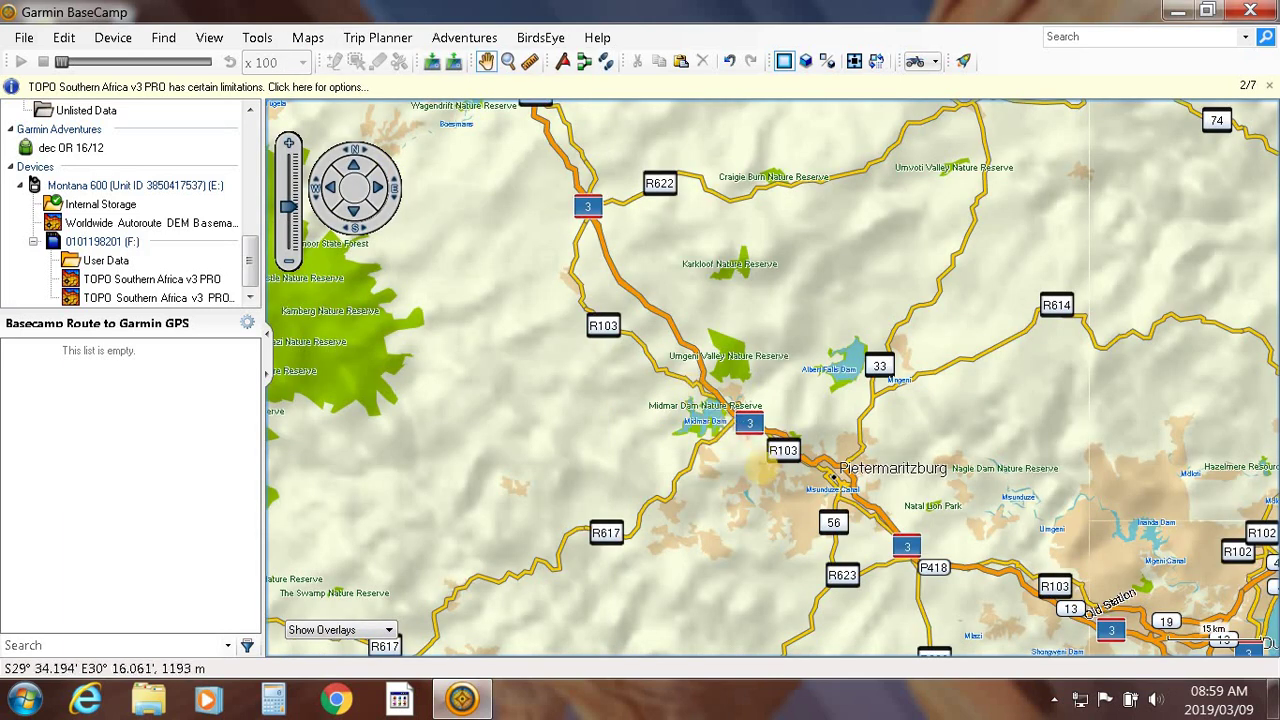
drag(726, 409, 718, 279)
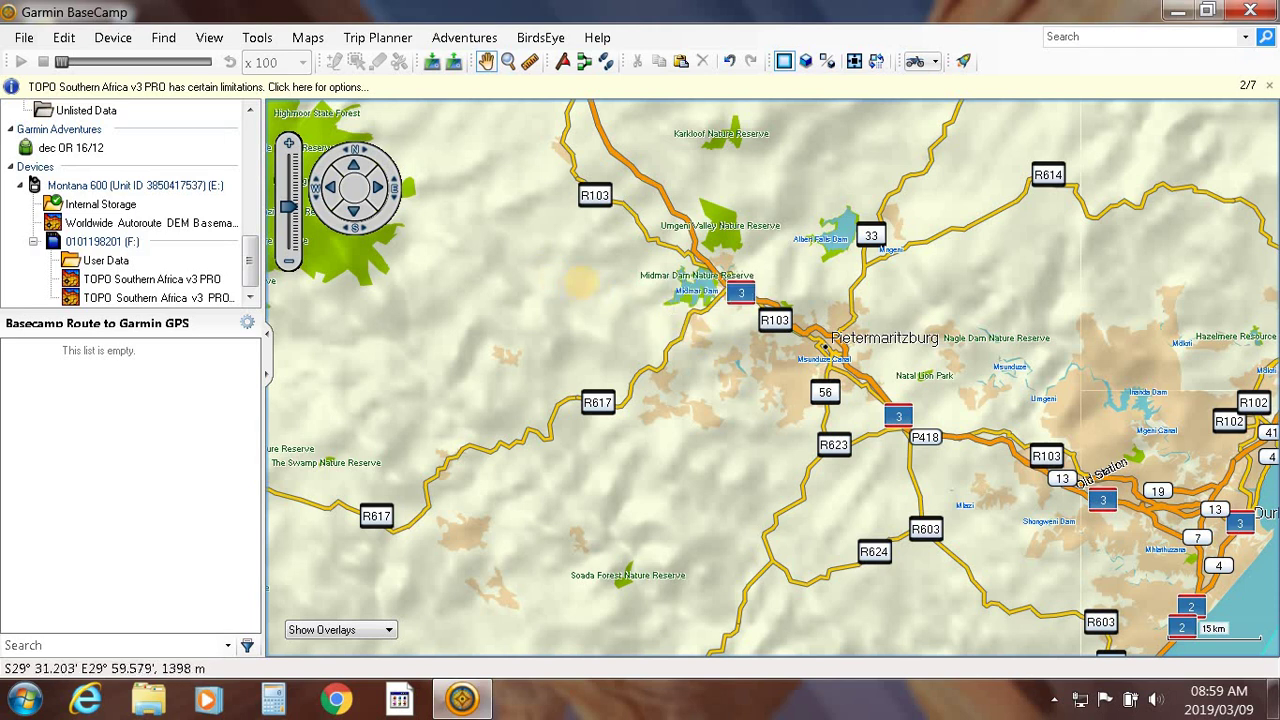
drag(594, 322, 768, 266)
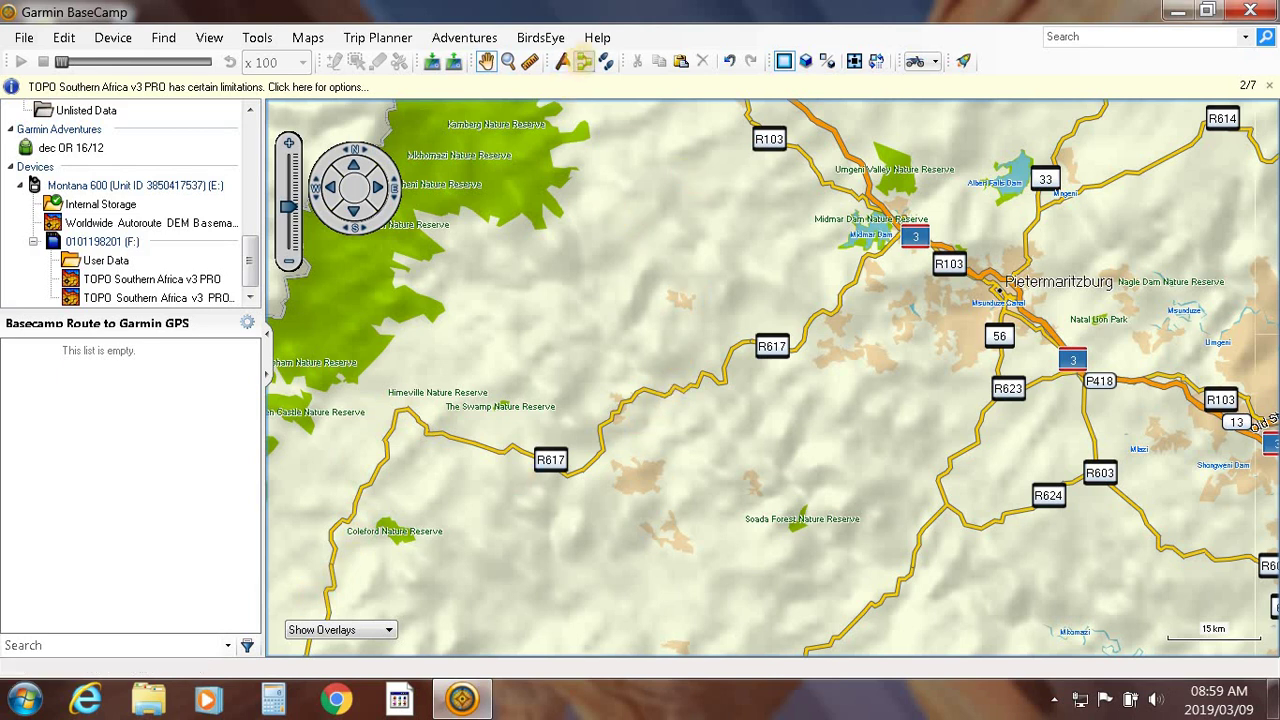
- Start a new route and create a list named ROUTE 1 to hold it
click(584, 61)
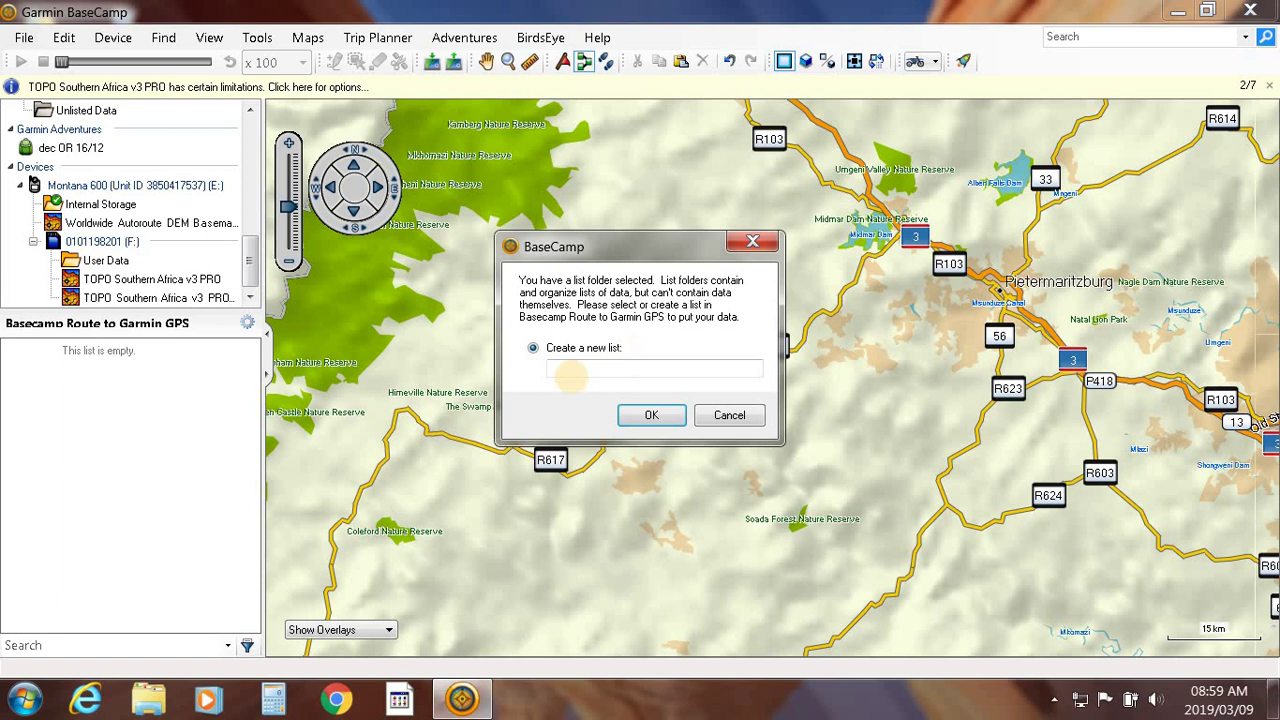
click(552, 366)
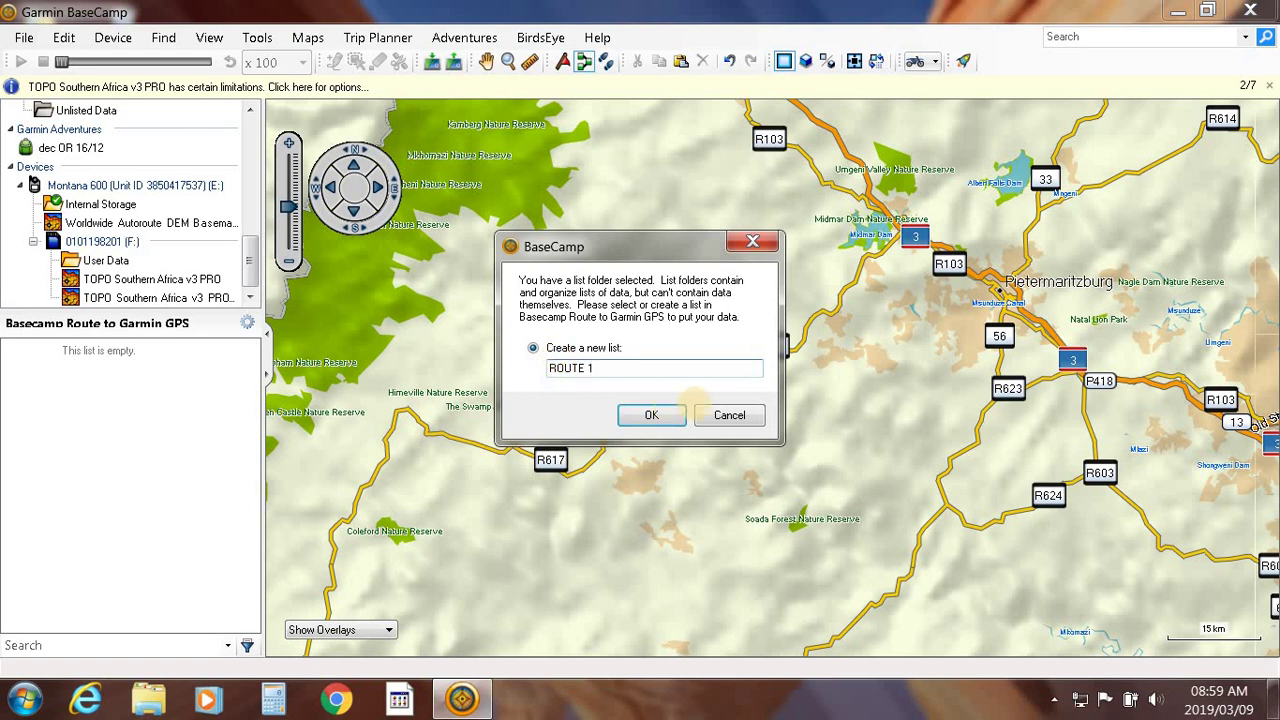
click(651, 414)
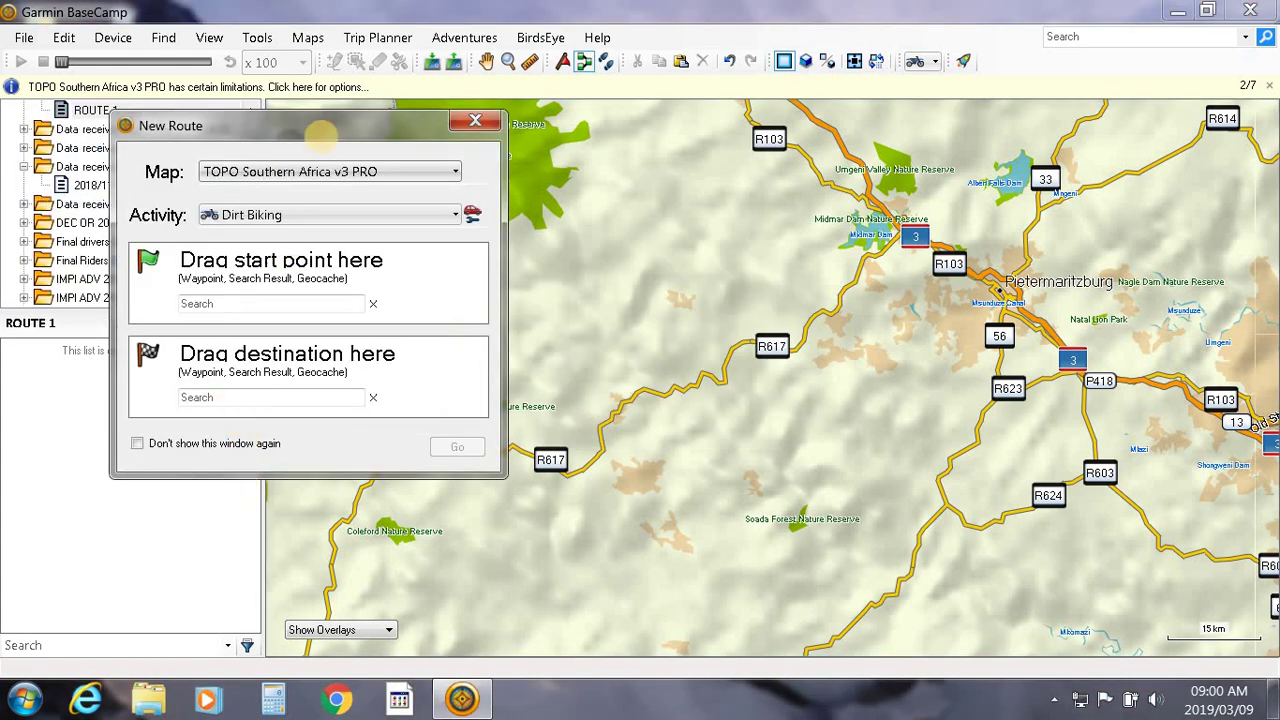
- Drop route point 3 near Midmar Dam and set it as the route's start point
drag(312, 135, 262, 214)
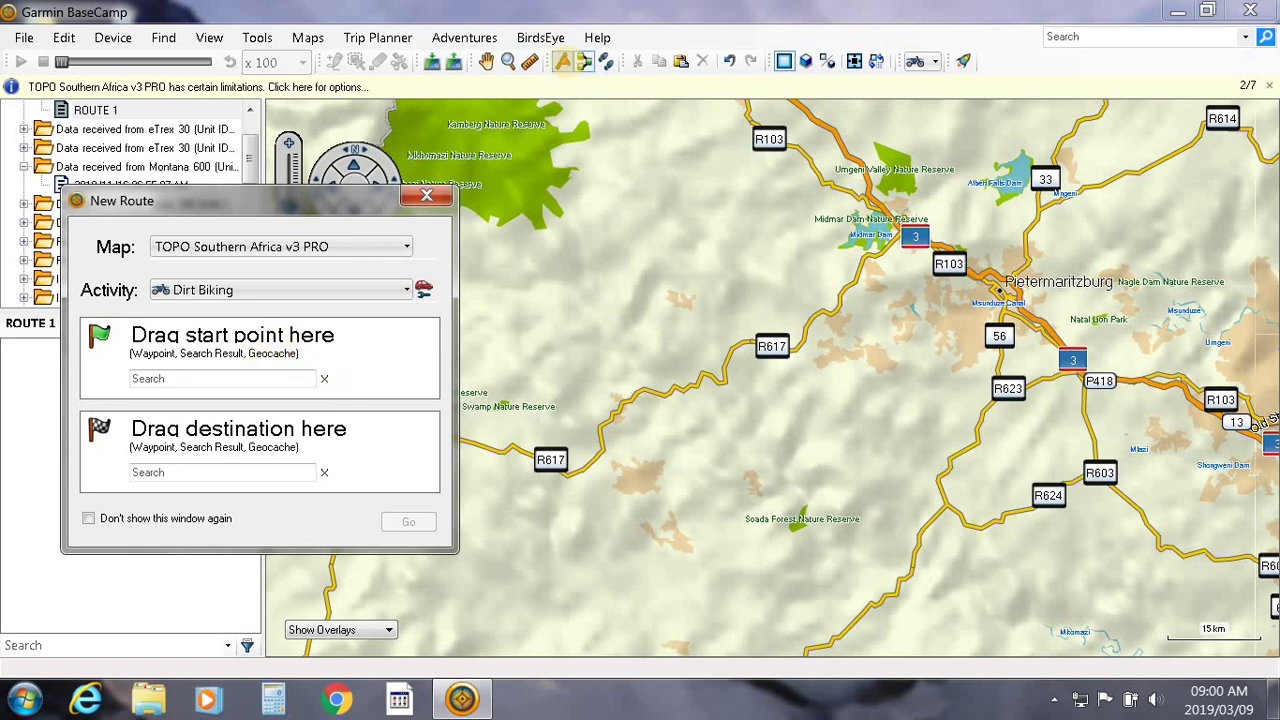
click(562, 61)
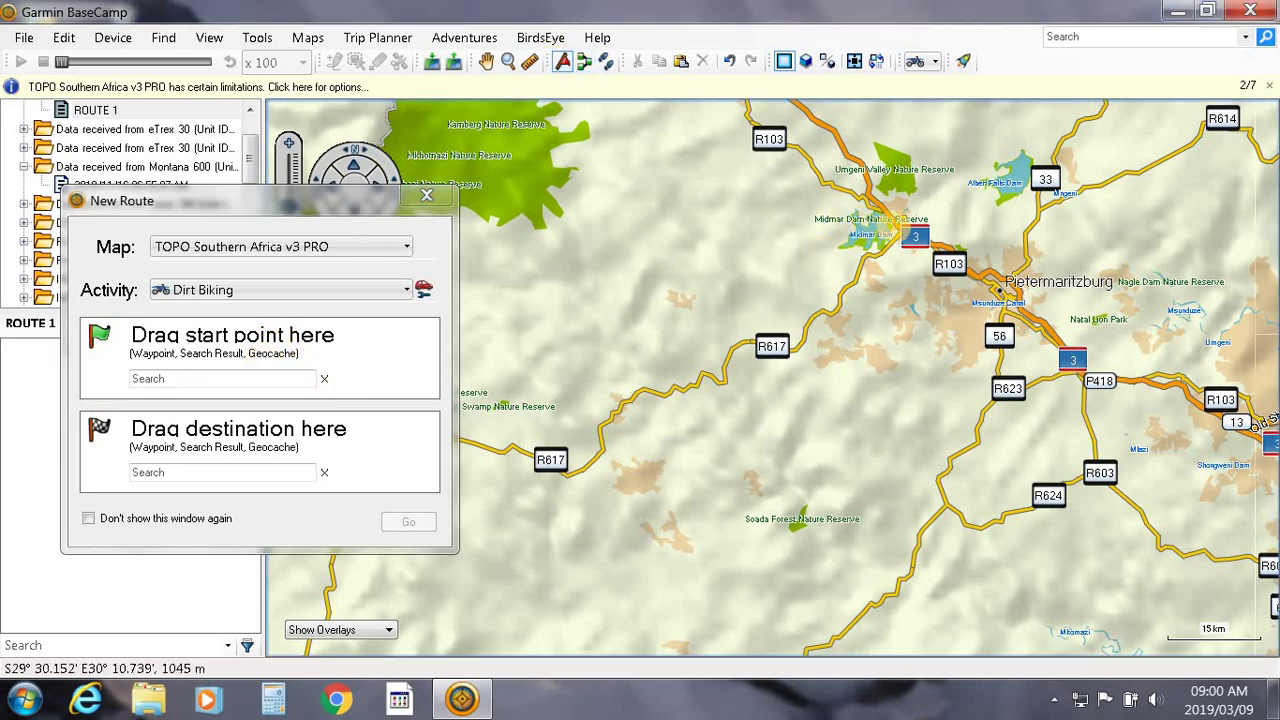
scroll(878, 225, up, 1)
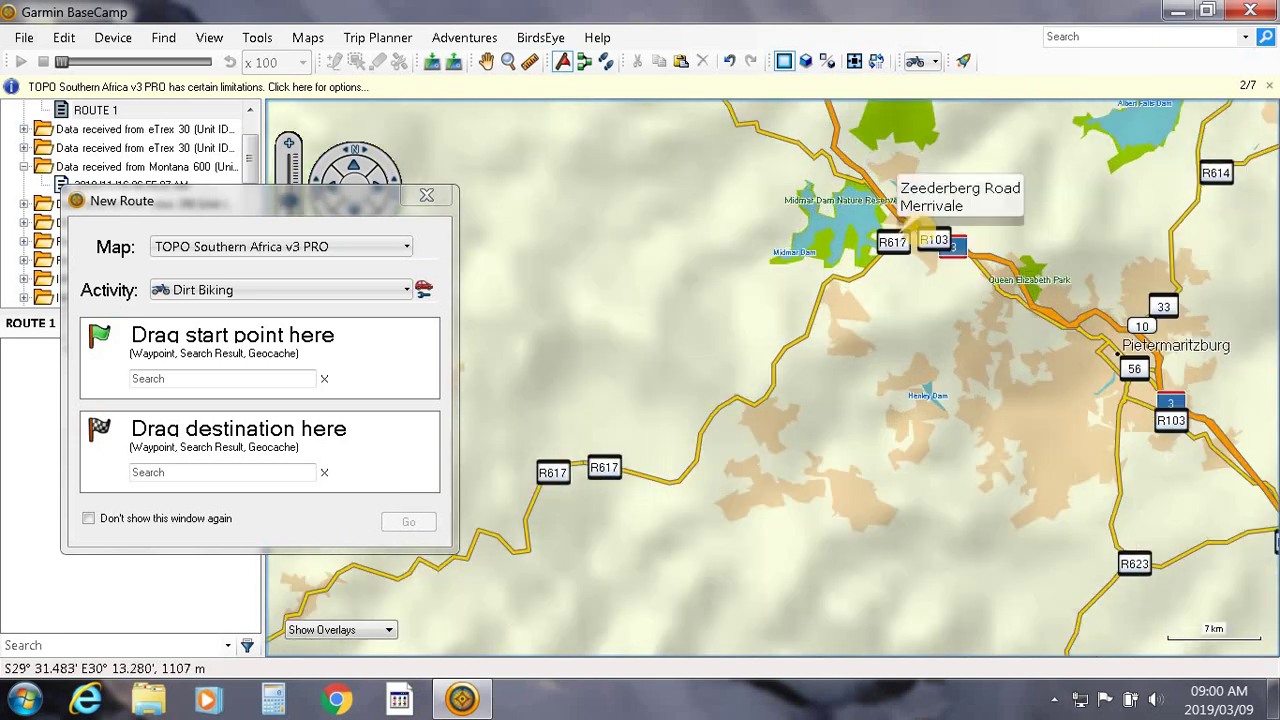
click(910, 220)
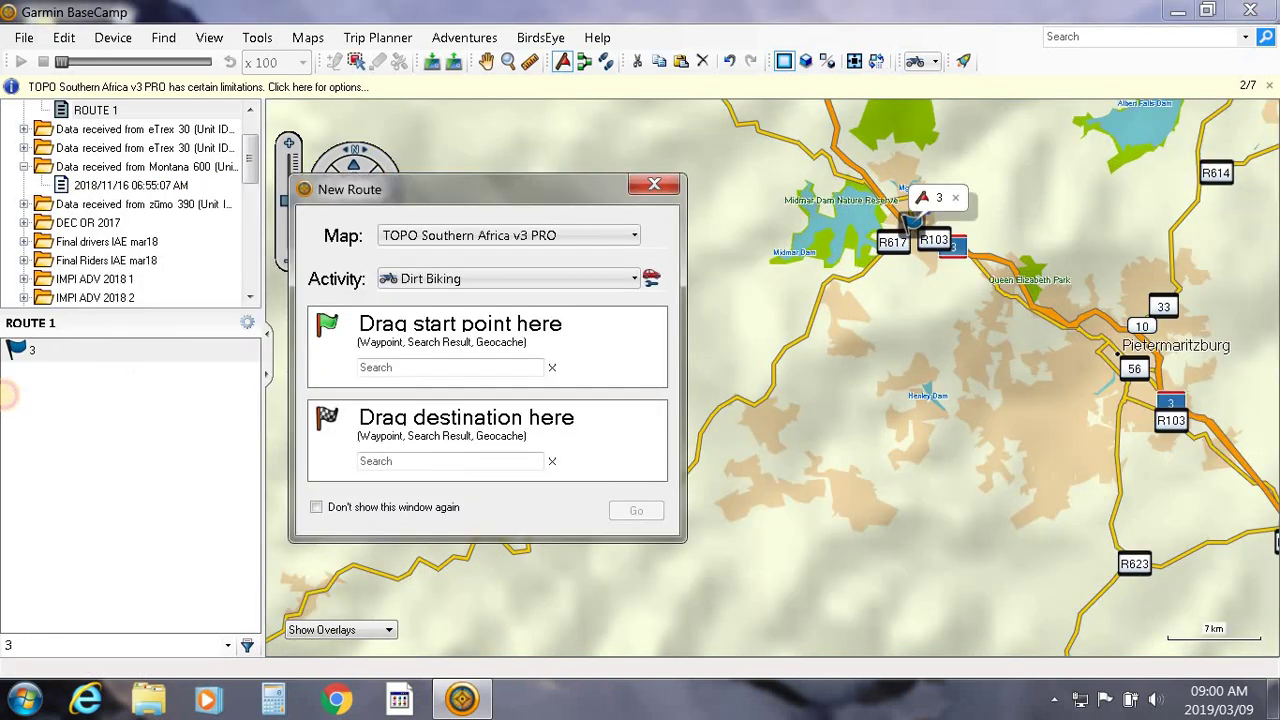
drag(16, 349, 410, 365)
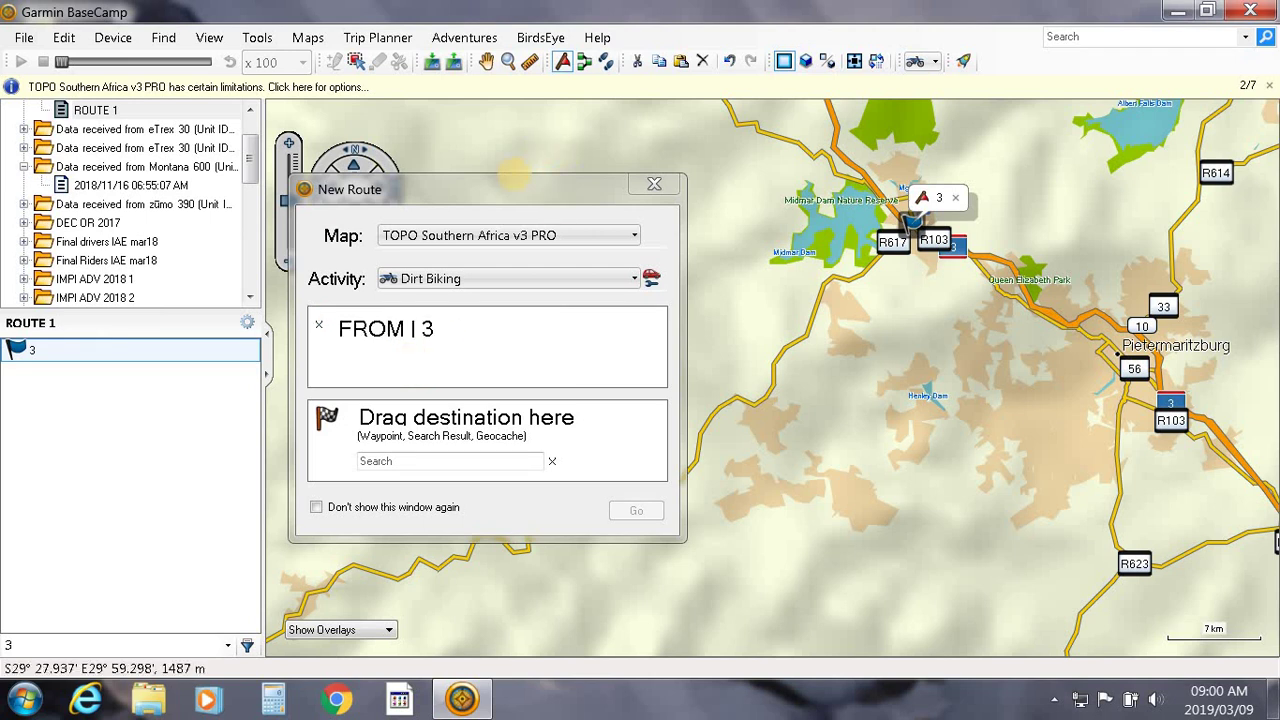
drag(410, 189, 525, 47)
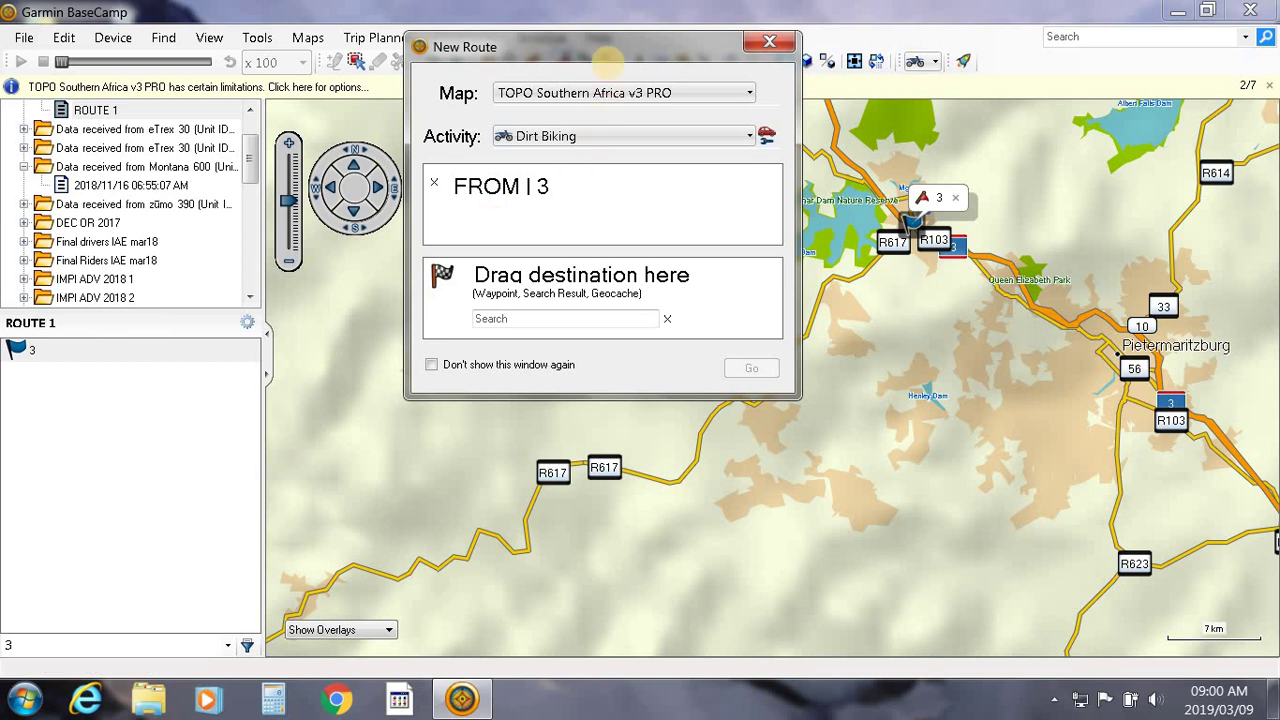
- Add point R617 on the R617 road as destination and calculate the 65.0 km route from 3
drag(608, 45, 993, 282)
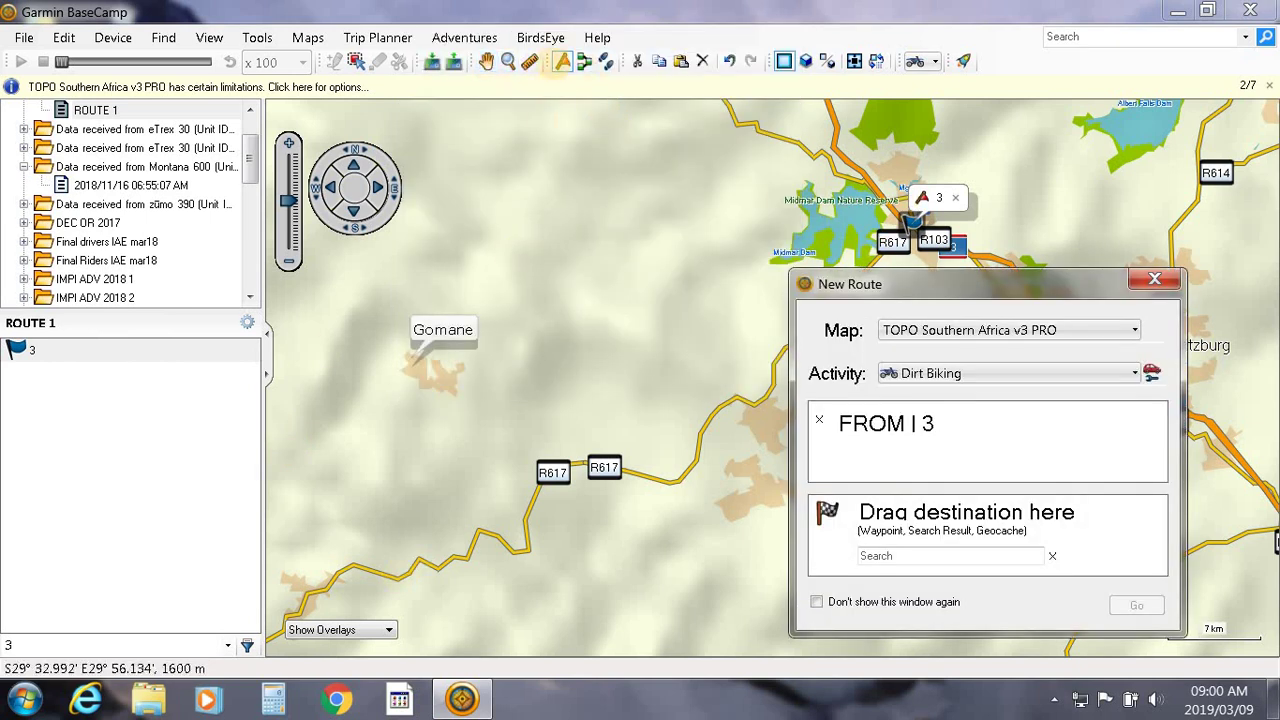
click(562, 61)
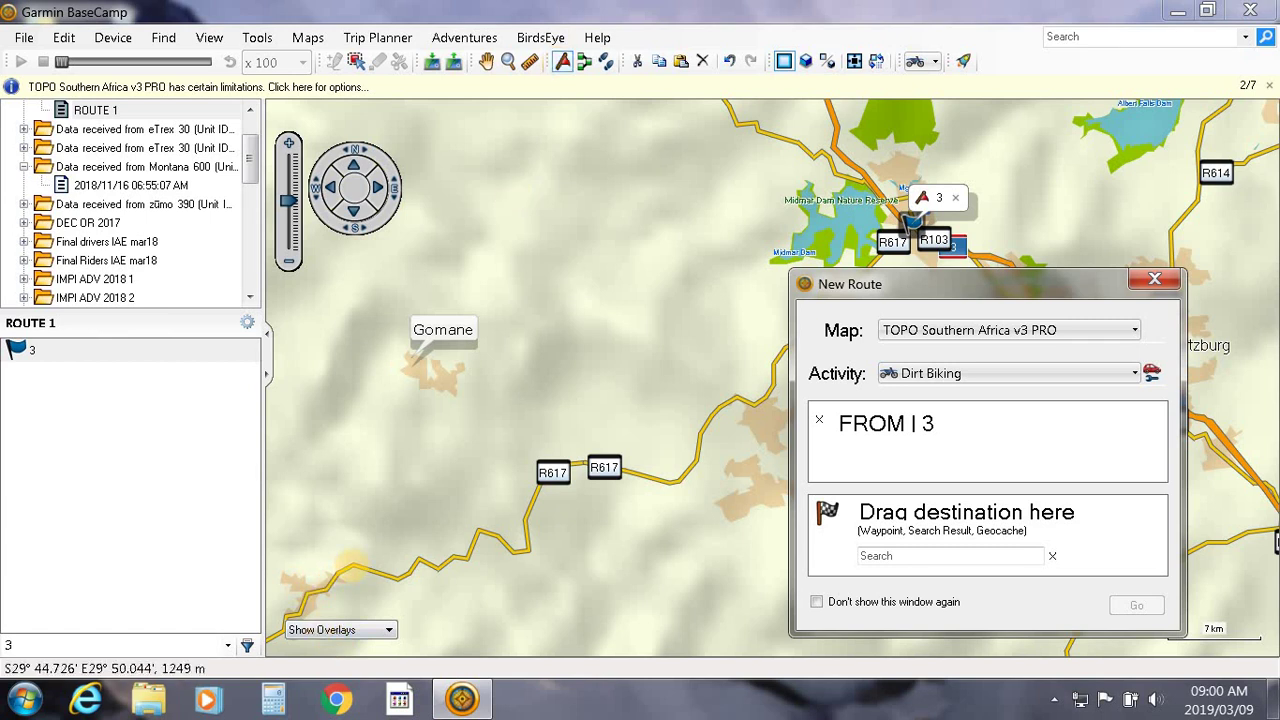
click(353, 567)
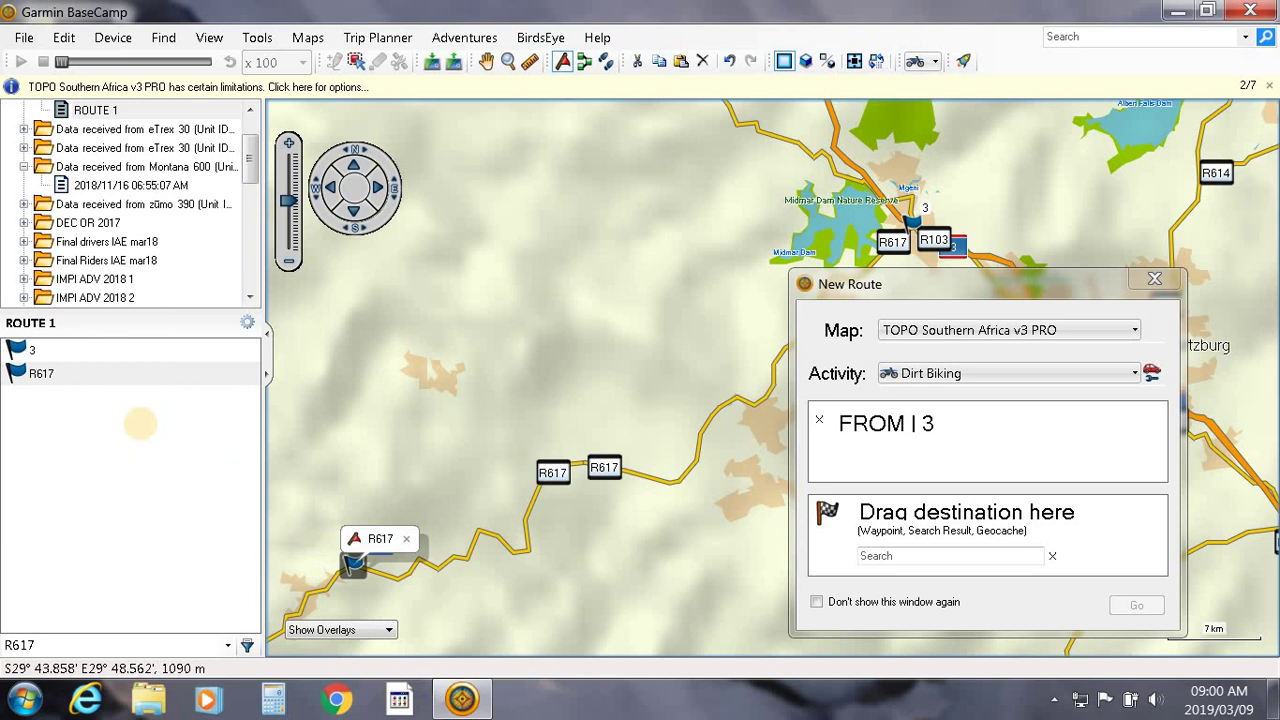
drag(40, 373, 907, 556)
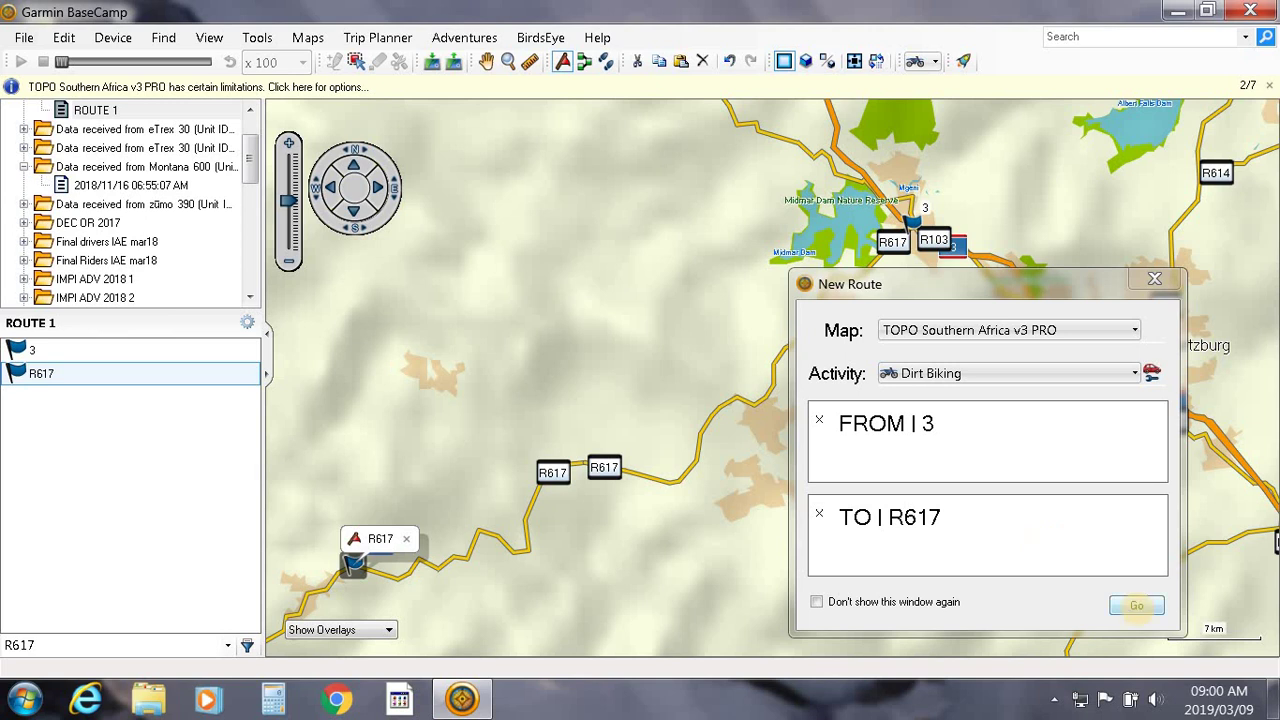
click(1137, 605)
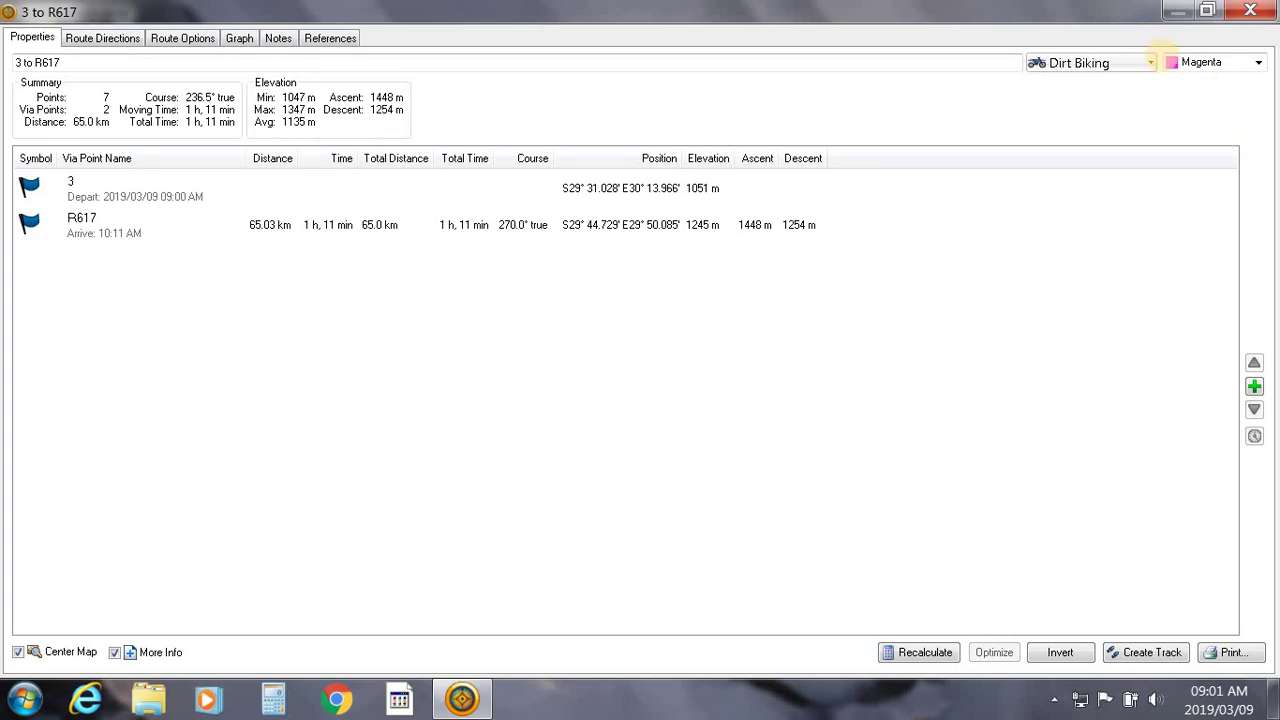
- Keep the 3 to R617 route magenta with Dirt Biking activity and close its properties
click(1258, 62)
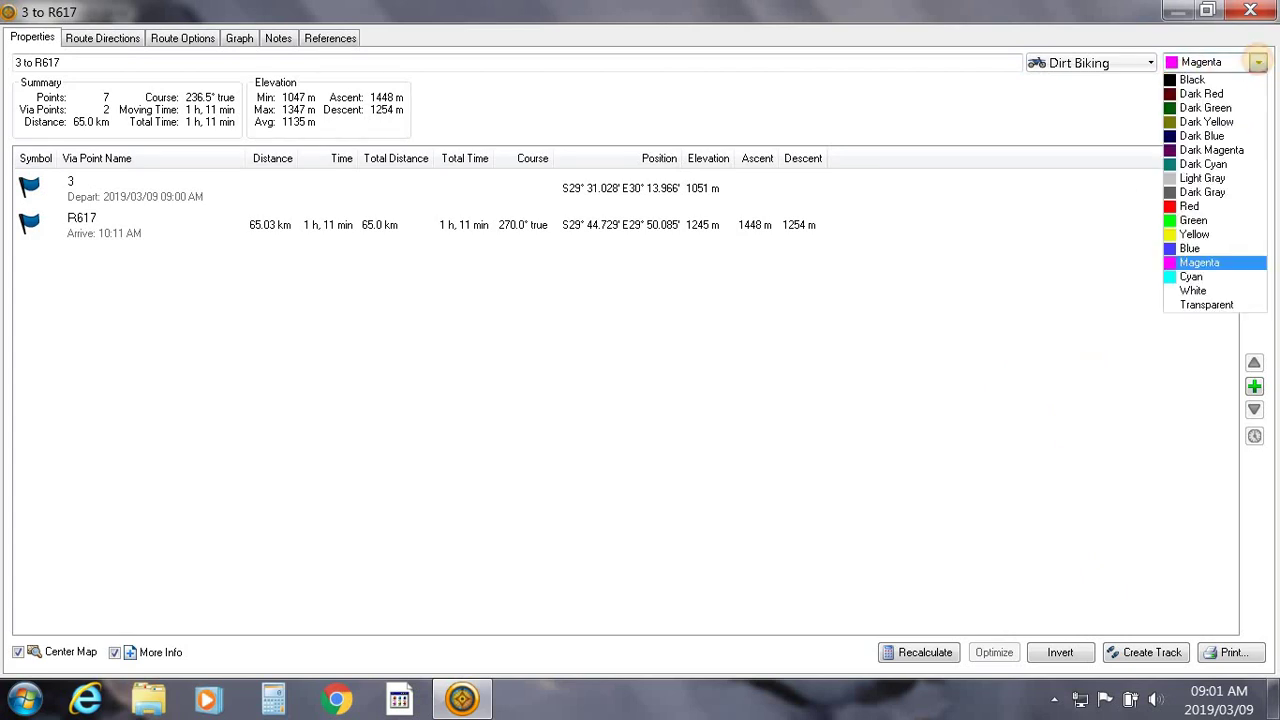
click(1220, 262)
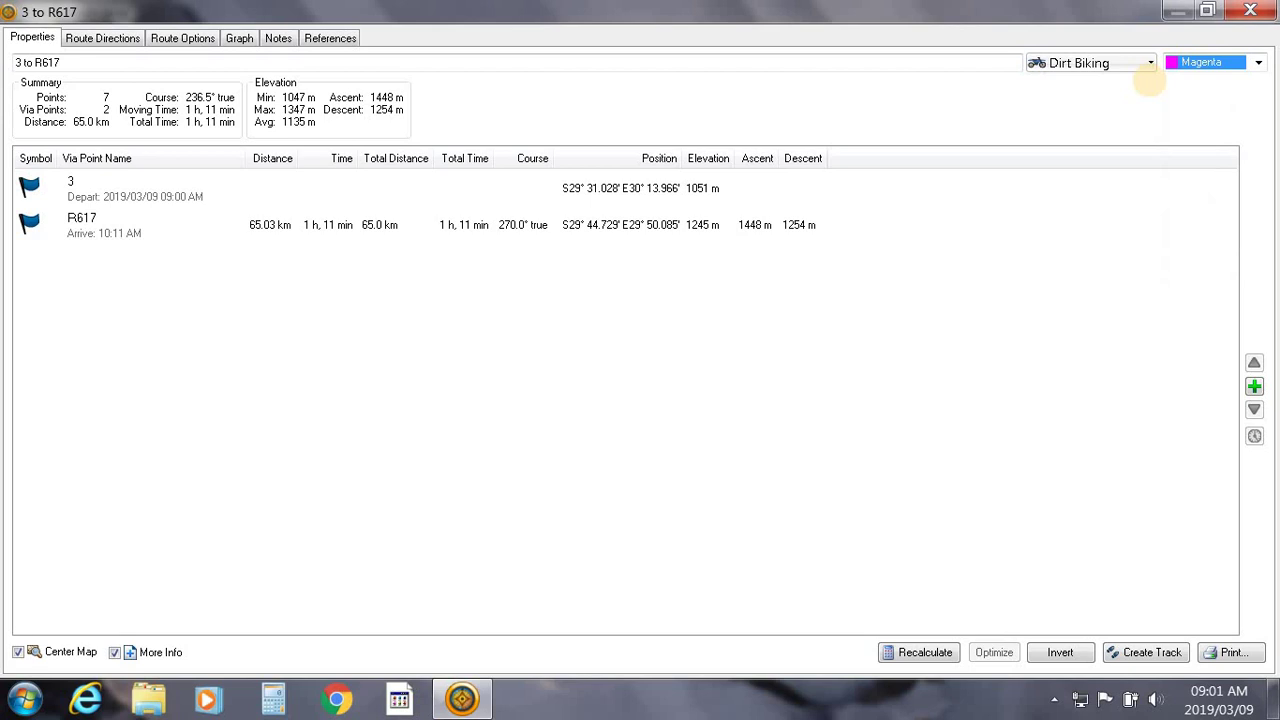
click(1150, 62)
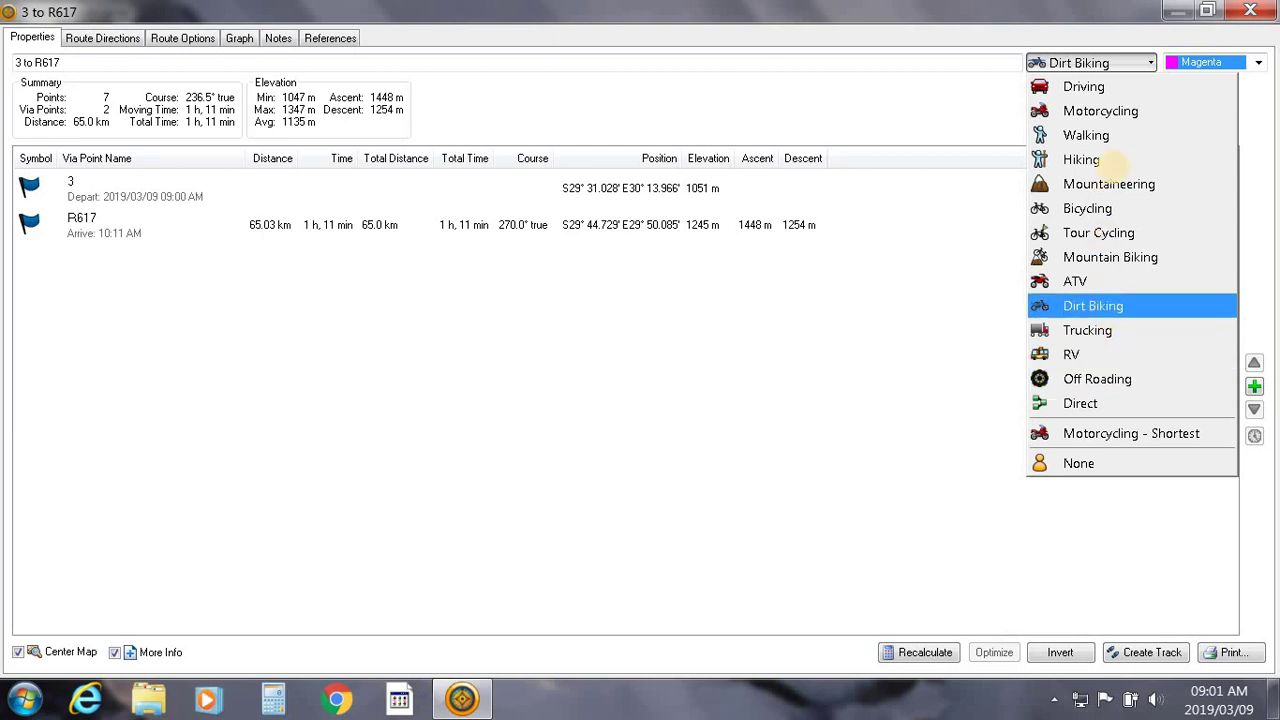
click(974, 86)
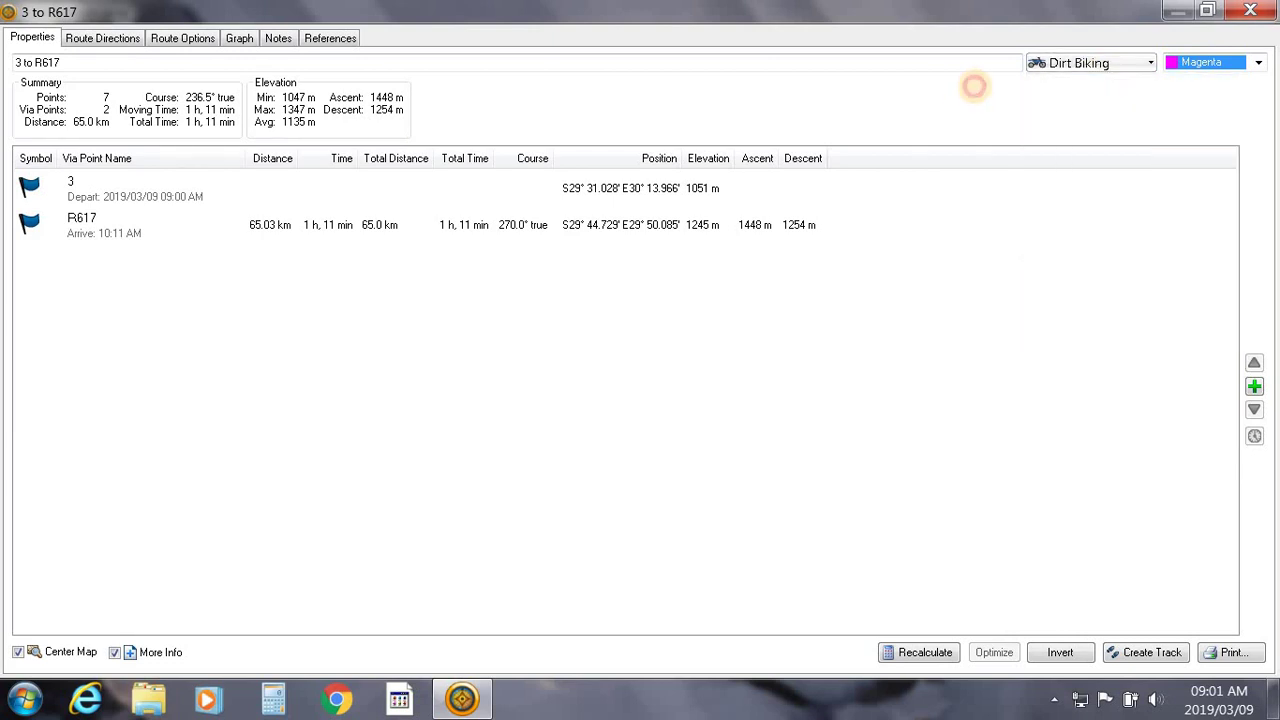
click(1250, 10)
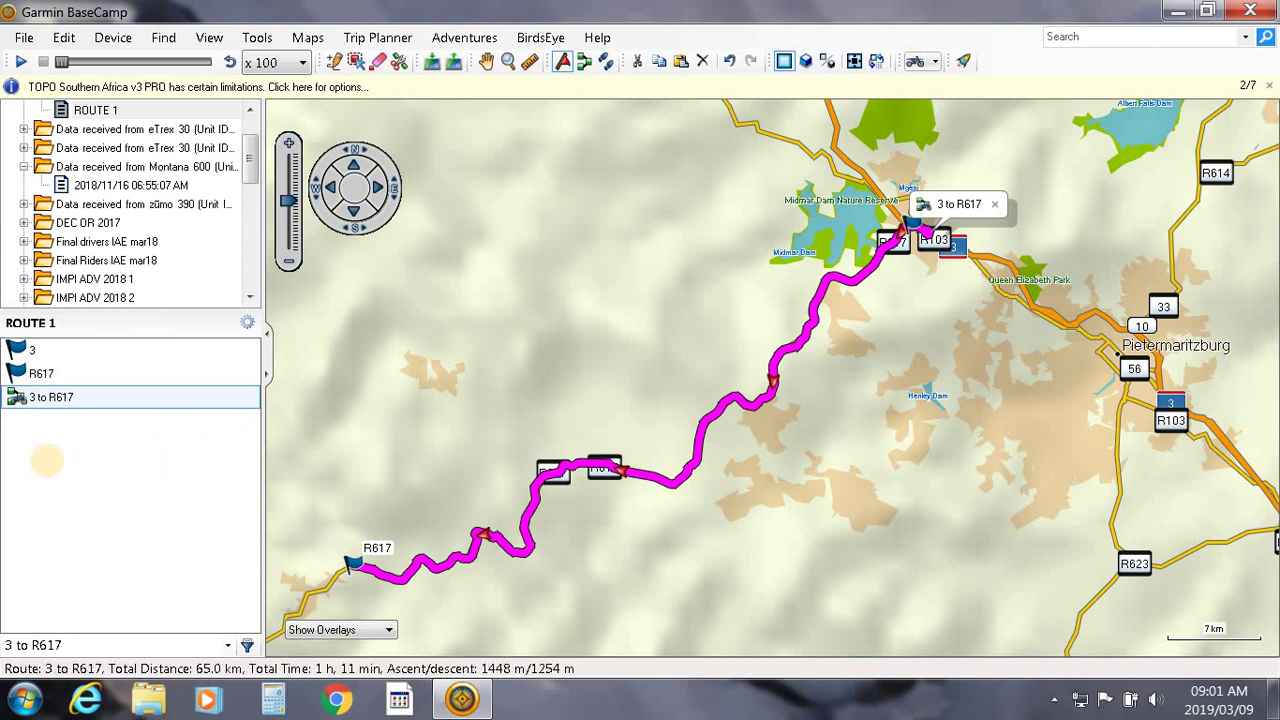
- Select the 3 to R617 route and choose Send Selection to Device to open Select Device
key(F2)
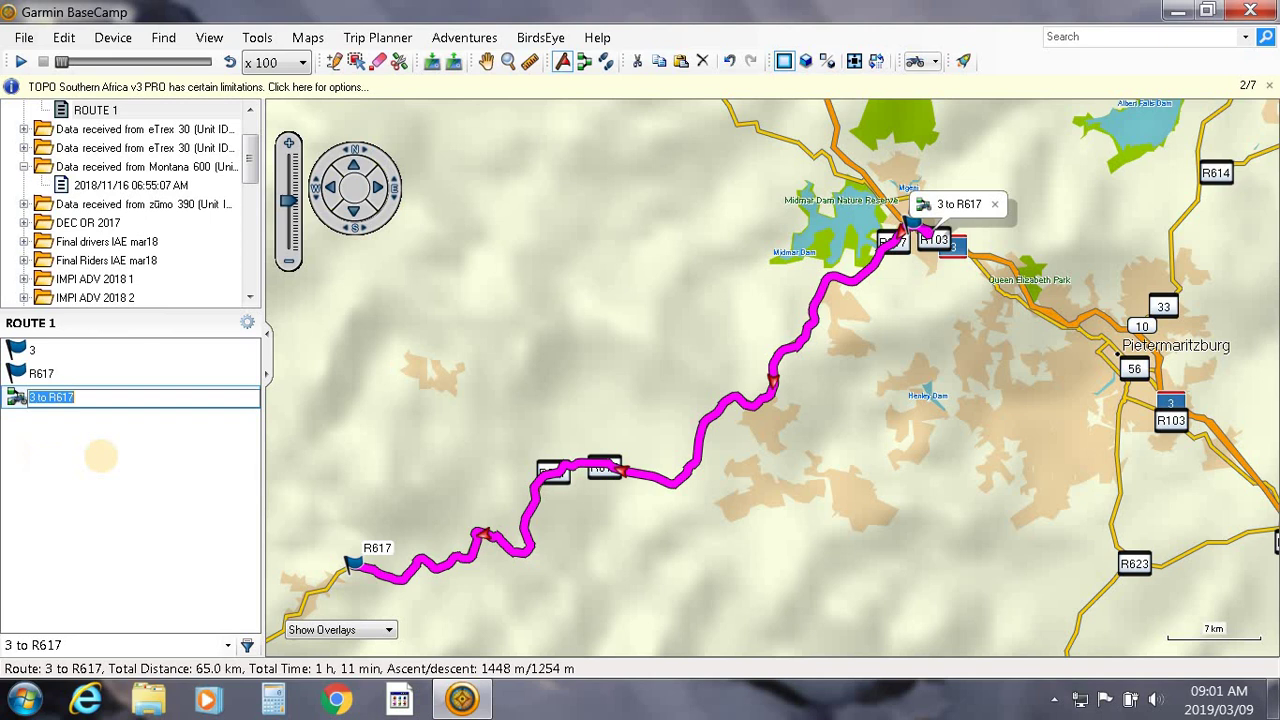
click(37, 460)
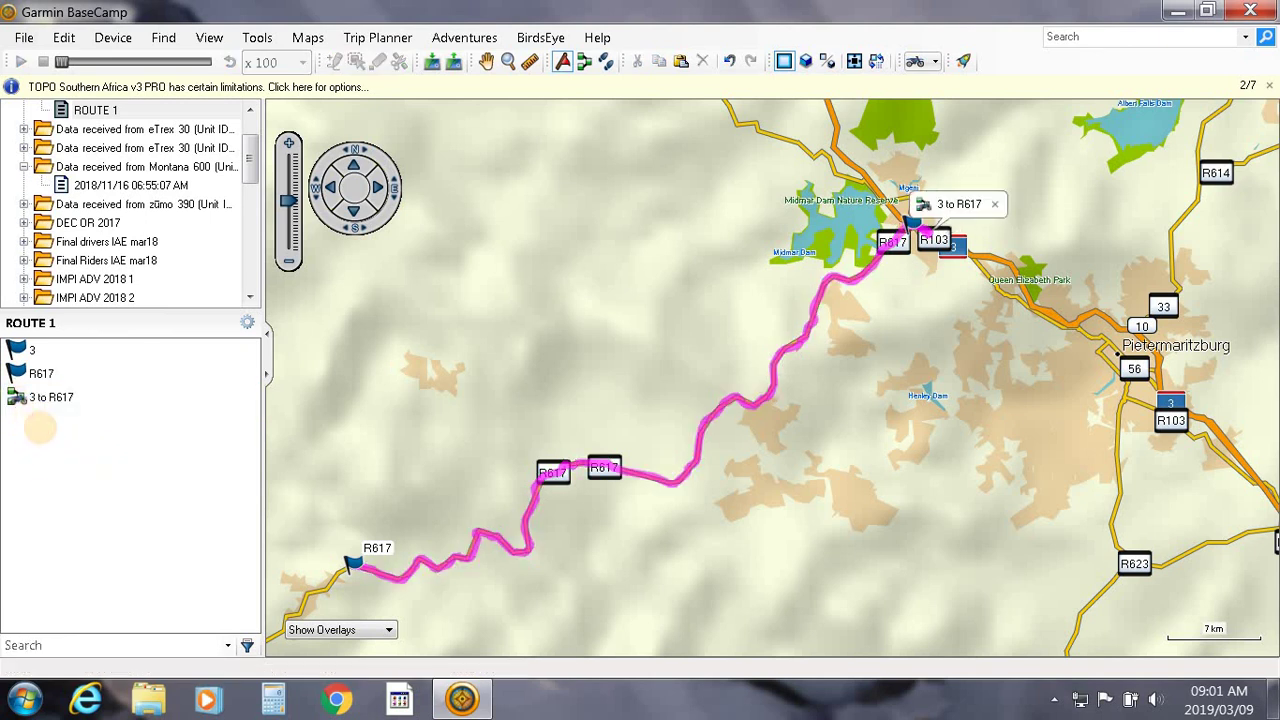
click(40, 398)
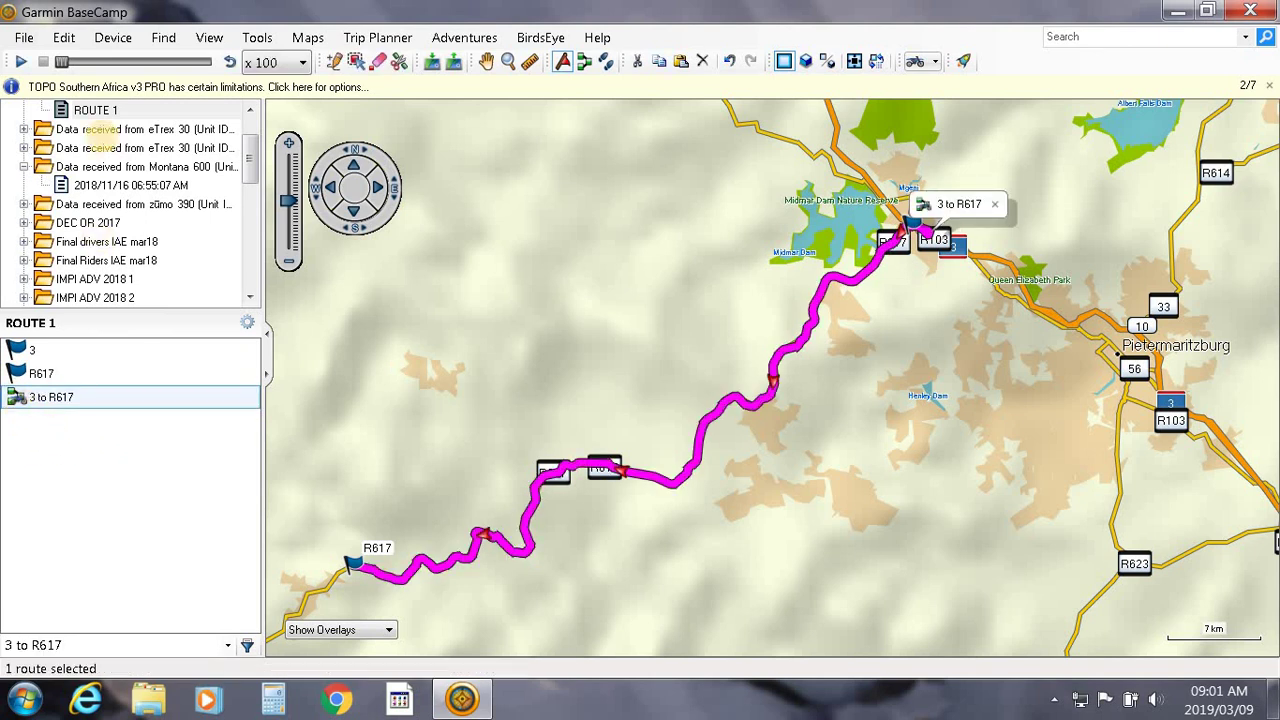
click(24, 38)
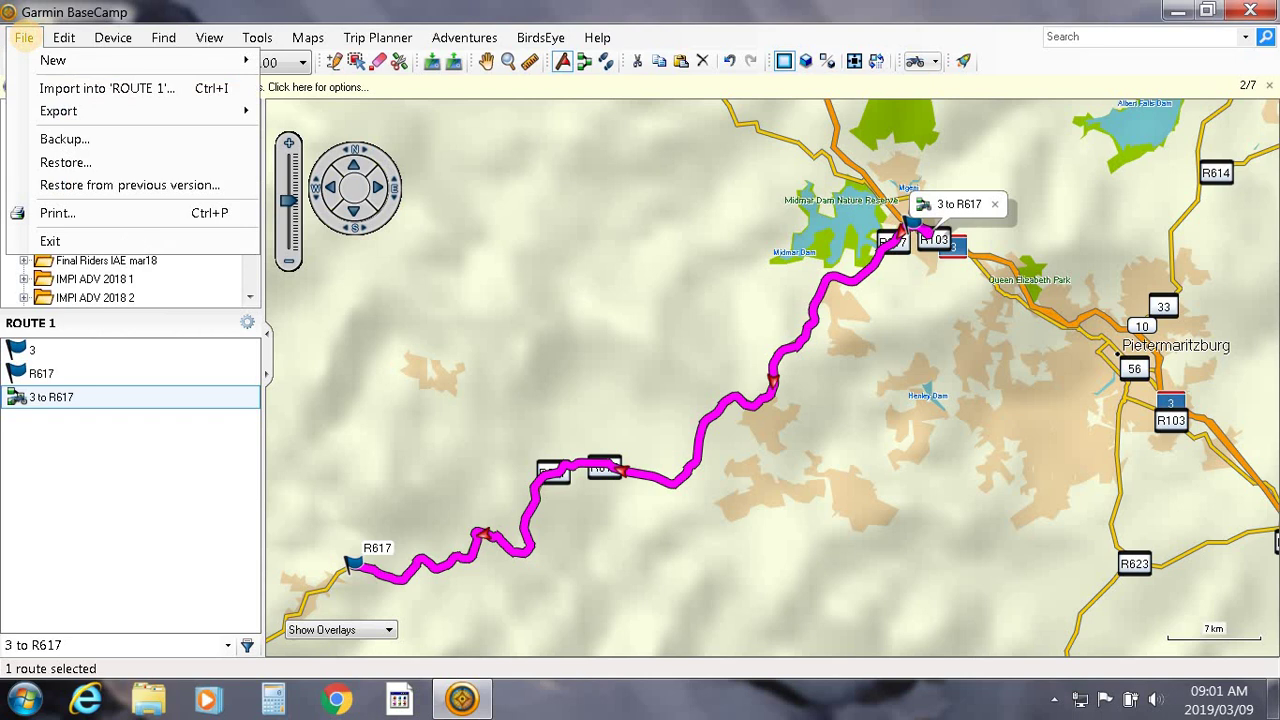
mouse_move(108, 44)
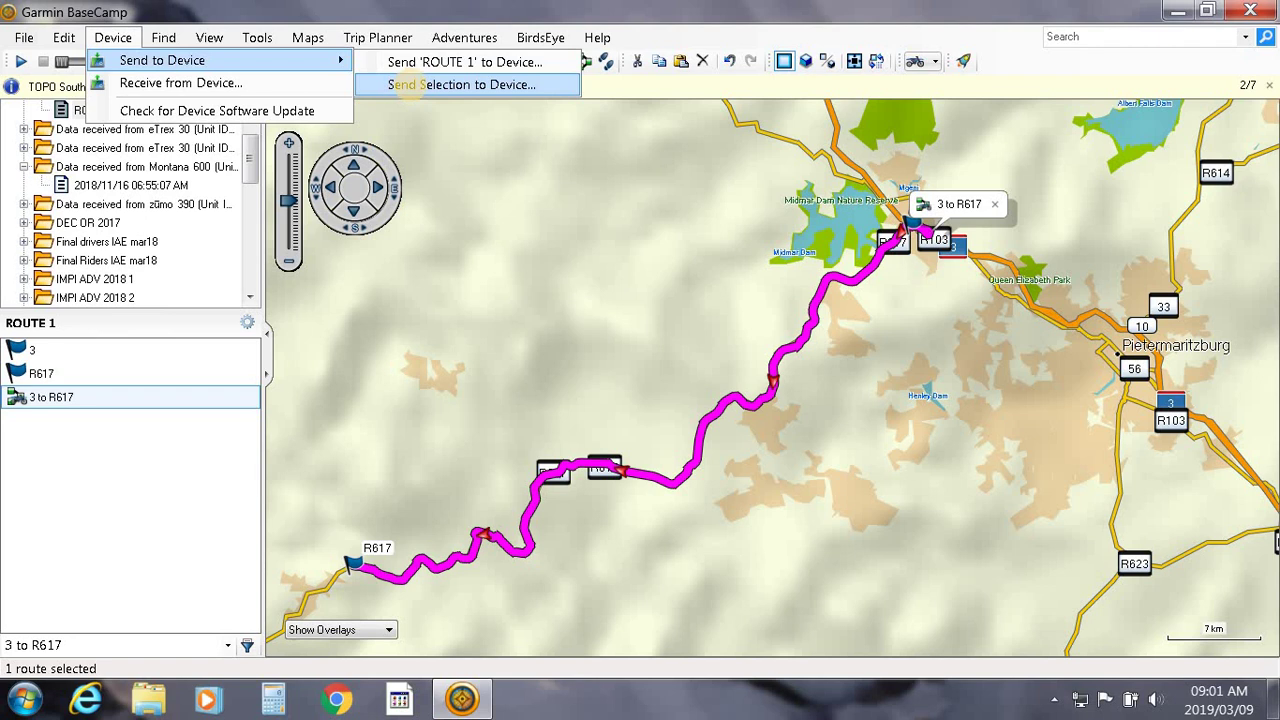
click(405, 85)
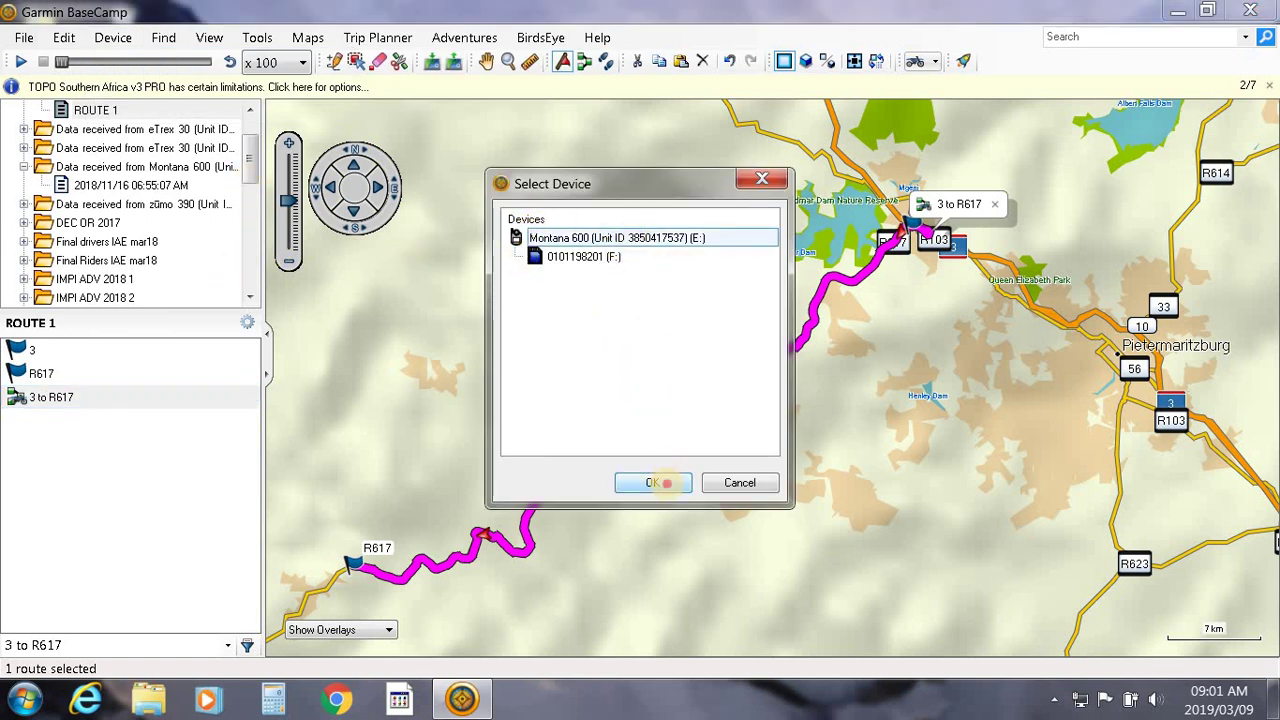
- Confirm the Select Device dialog to transfer the 3 to R617 route to the Montana 600
click(665, 483)
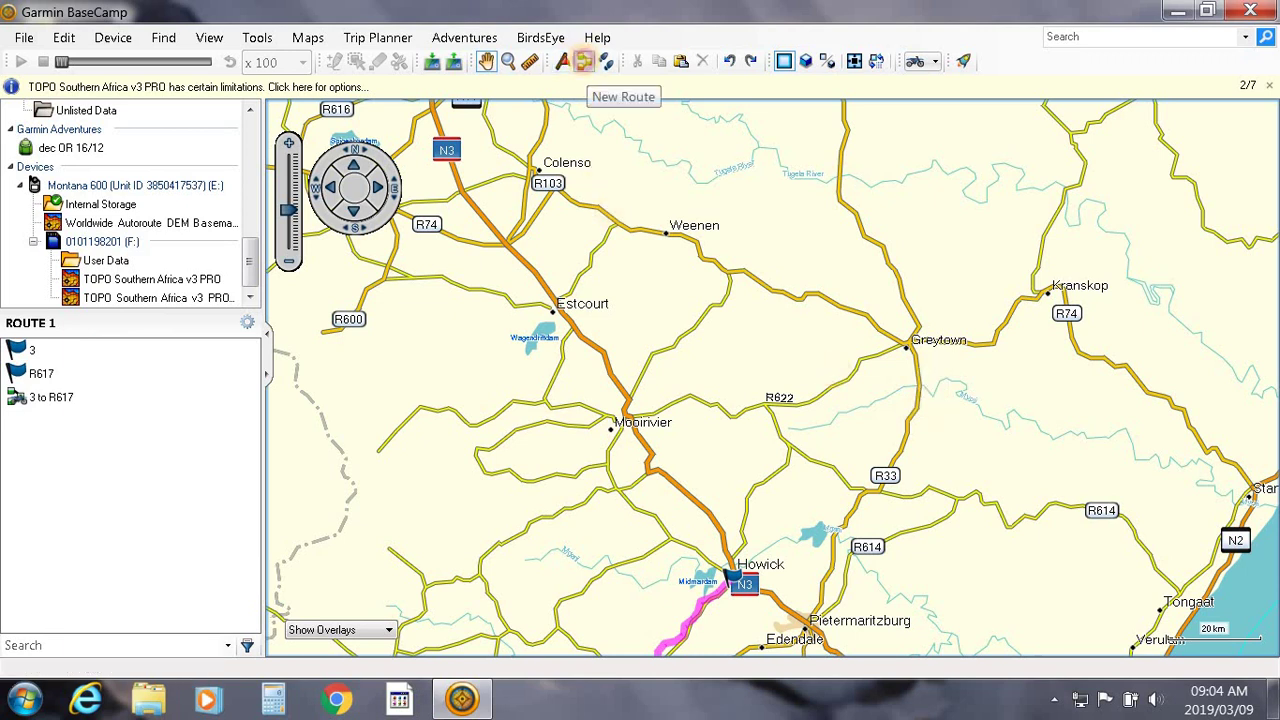
- Draw a new route with five points north along road 33 through Greytown, totalling 33.2 km
click(583, 61)
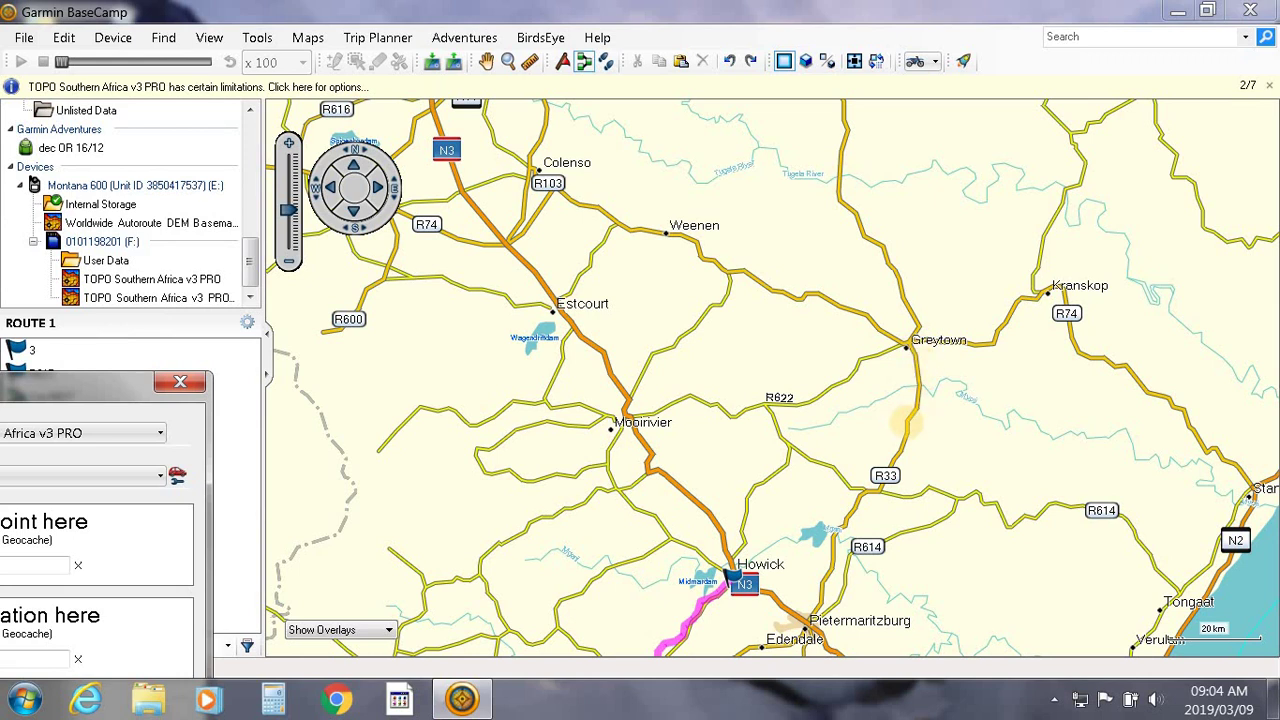
click(906, 421)
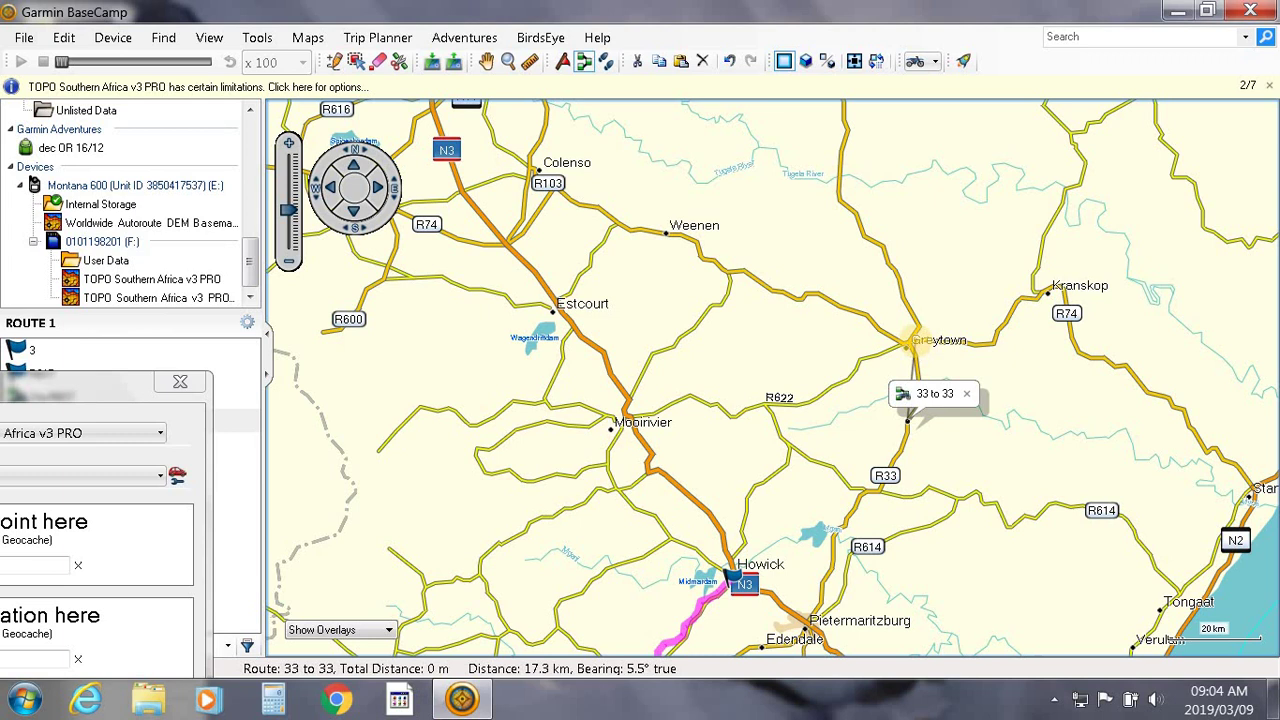
scroll(912, 343, up, 3)
scroll(918, 365, up, 1)
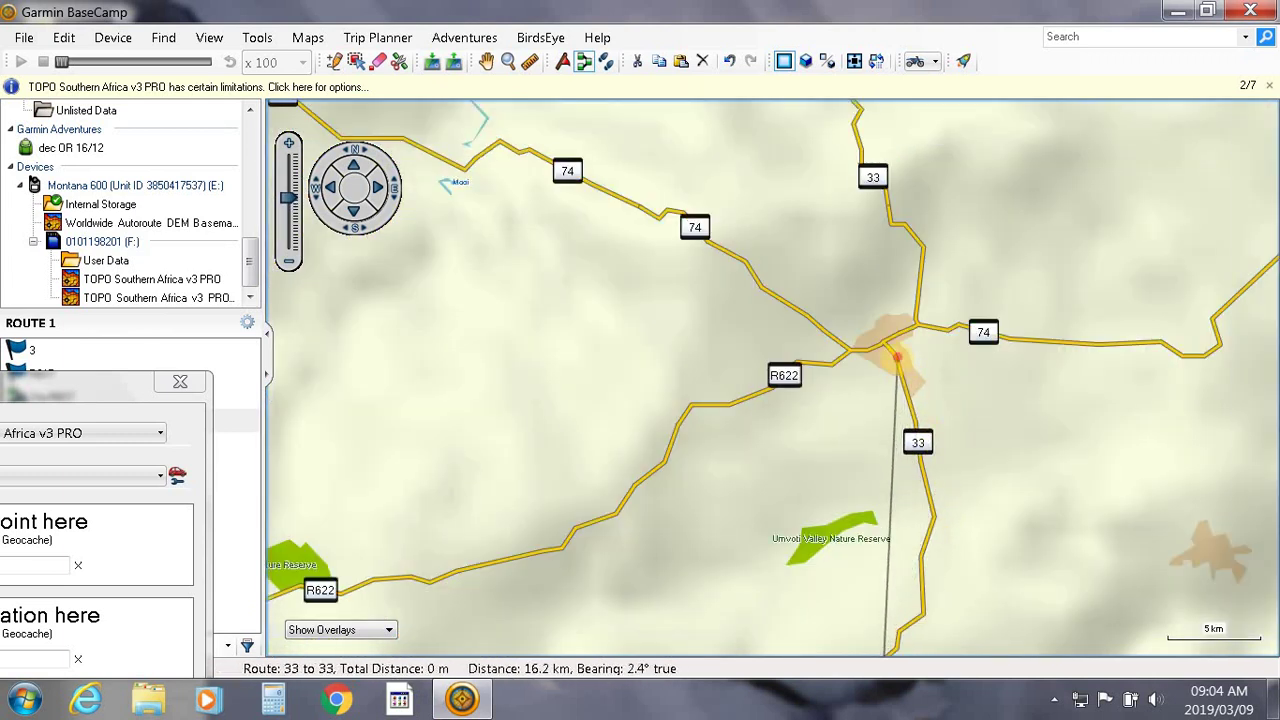
click(897, 358)
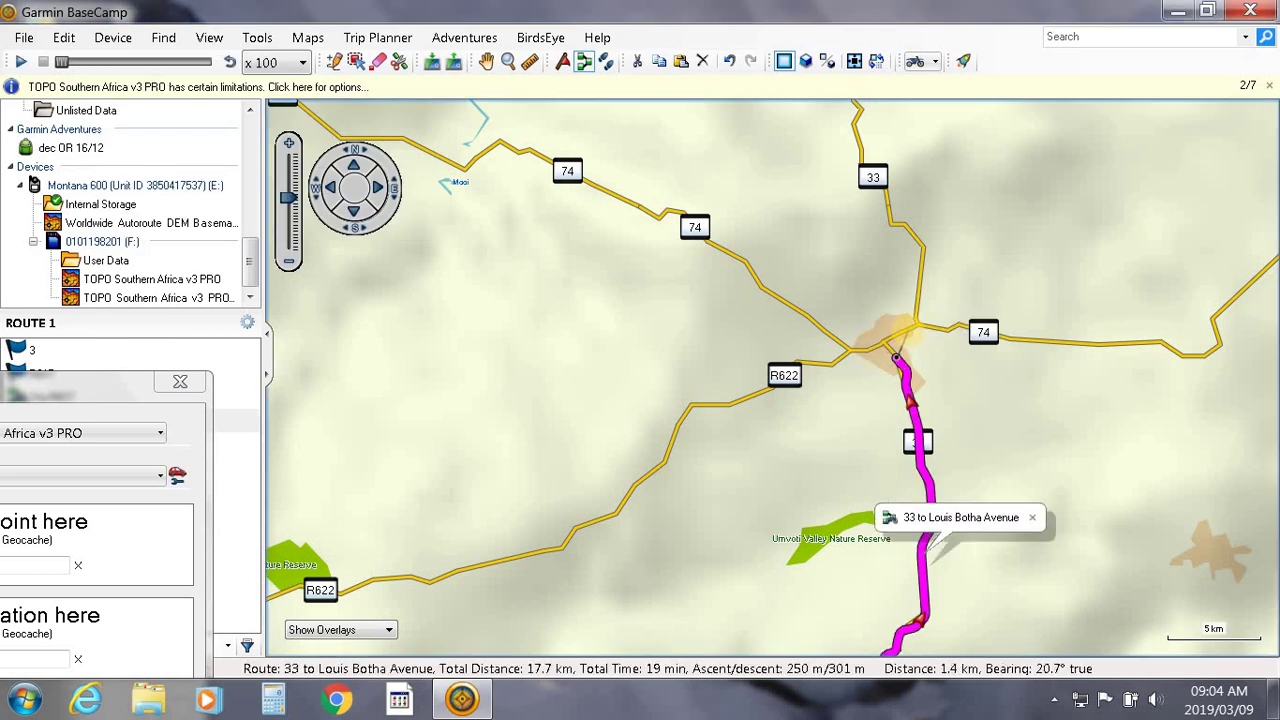
click(910, 327)
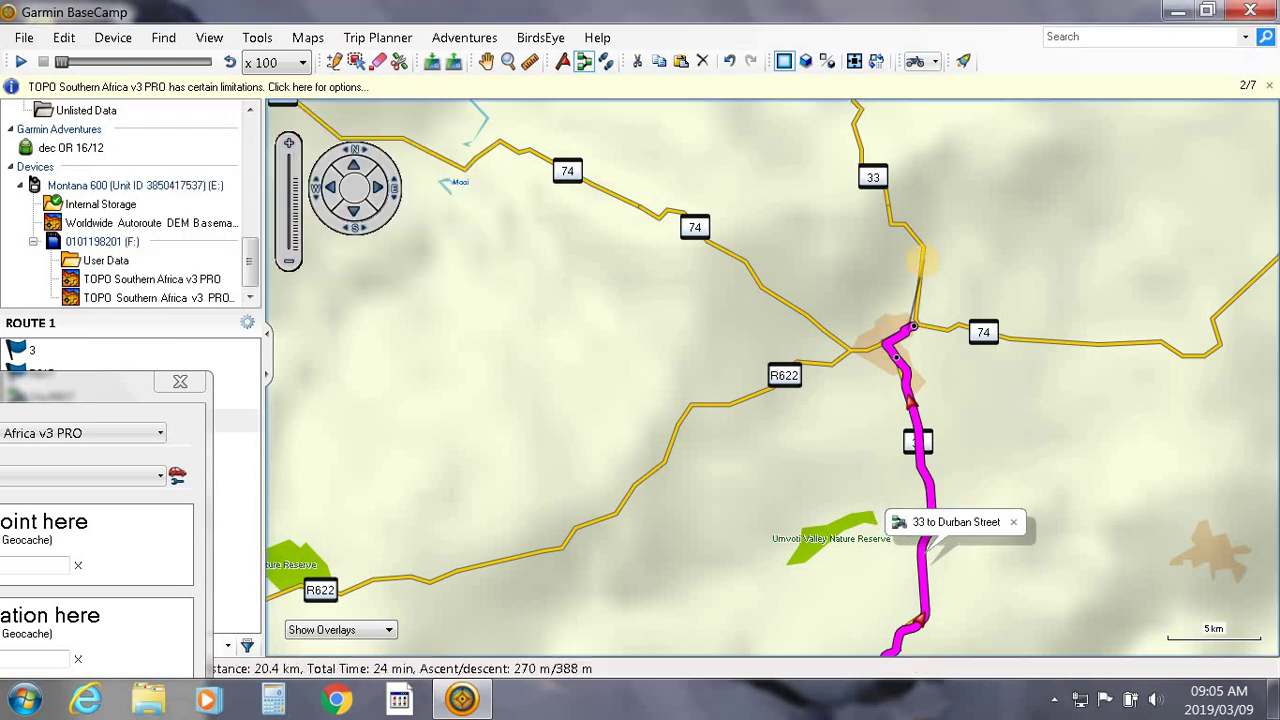
click(922, 260)
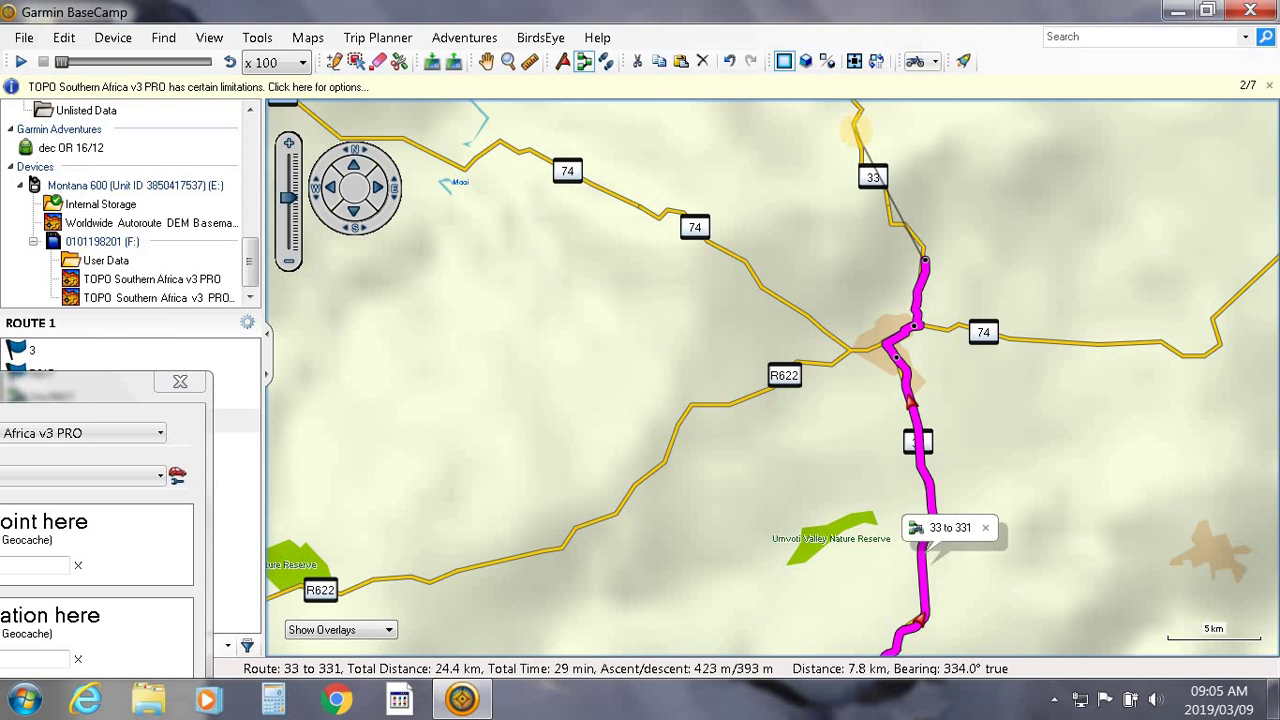
click(857, 130)
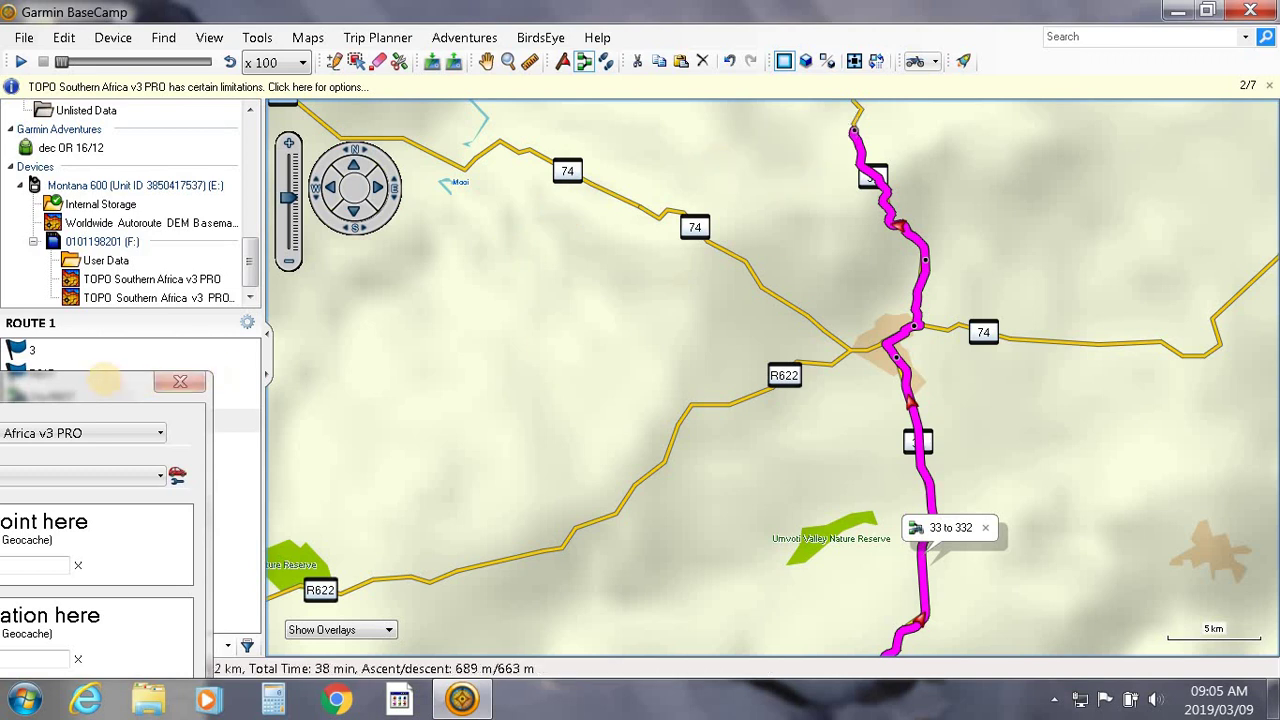
drag(74, 380, 567, 170)
drag(459, 230, 565, 156)
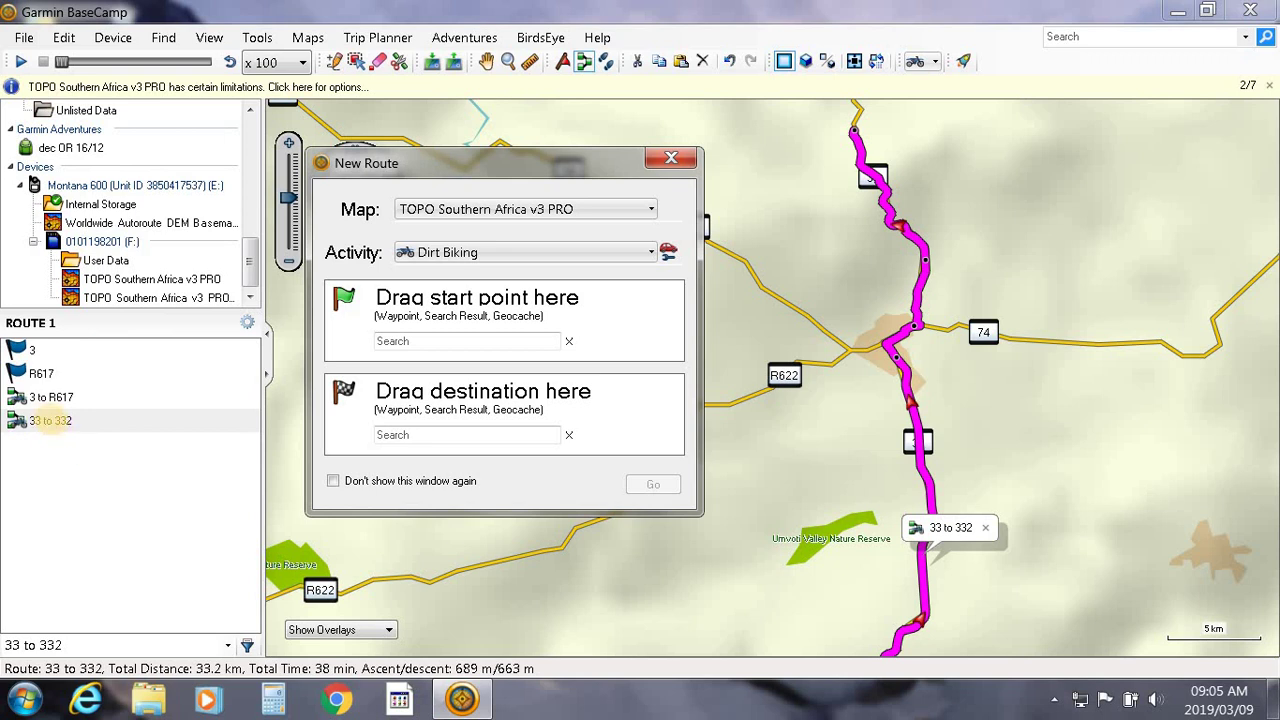
- Rename the 33 to 332 route to ROUTE 2 via its context menu, then close the New Route window
click(48, 421)
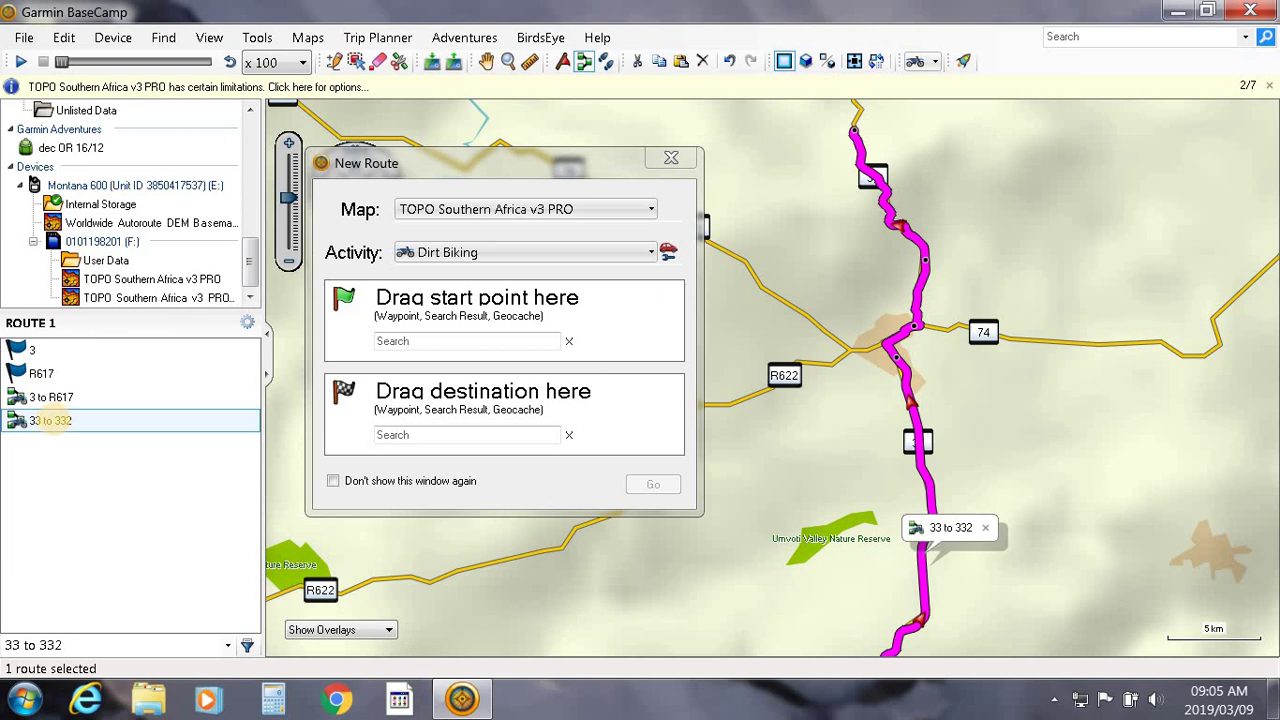
right_click(50, 421)
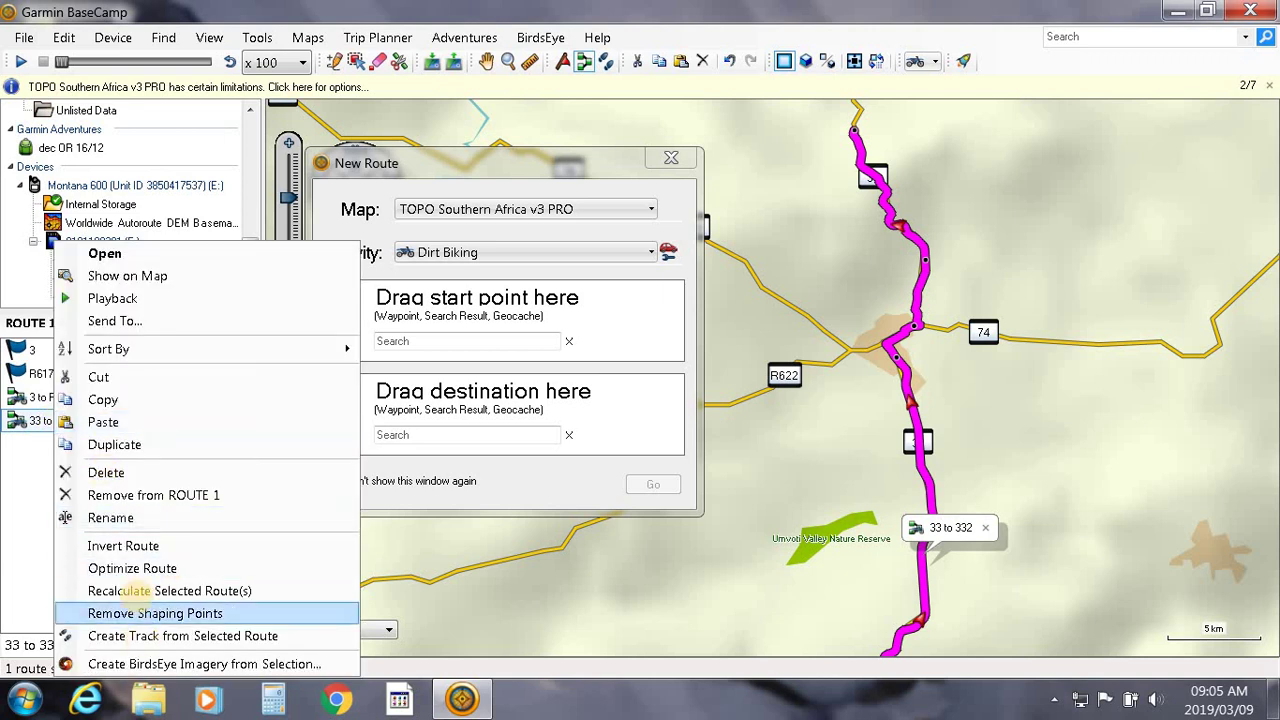
click(110, 517)
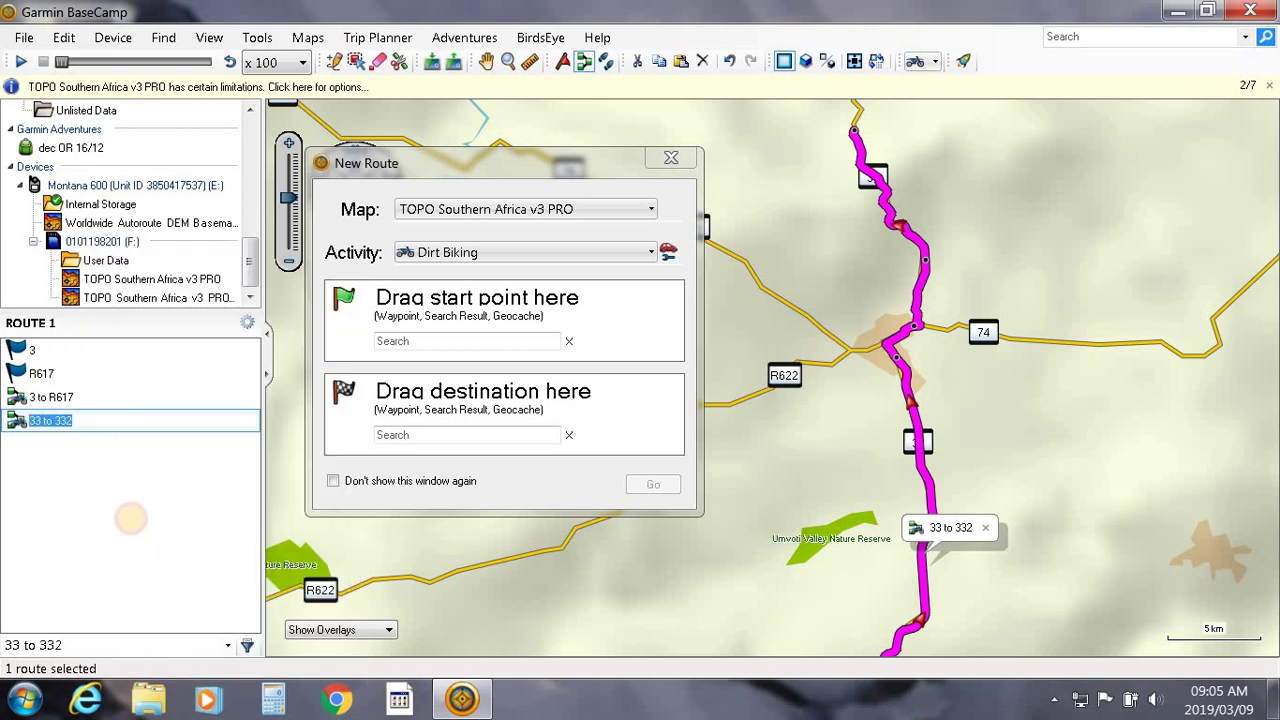
key(BackSpace)
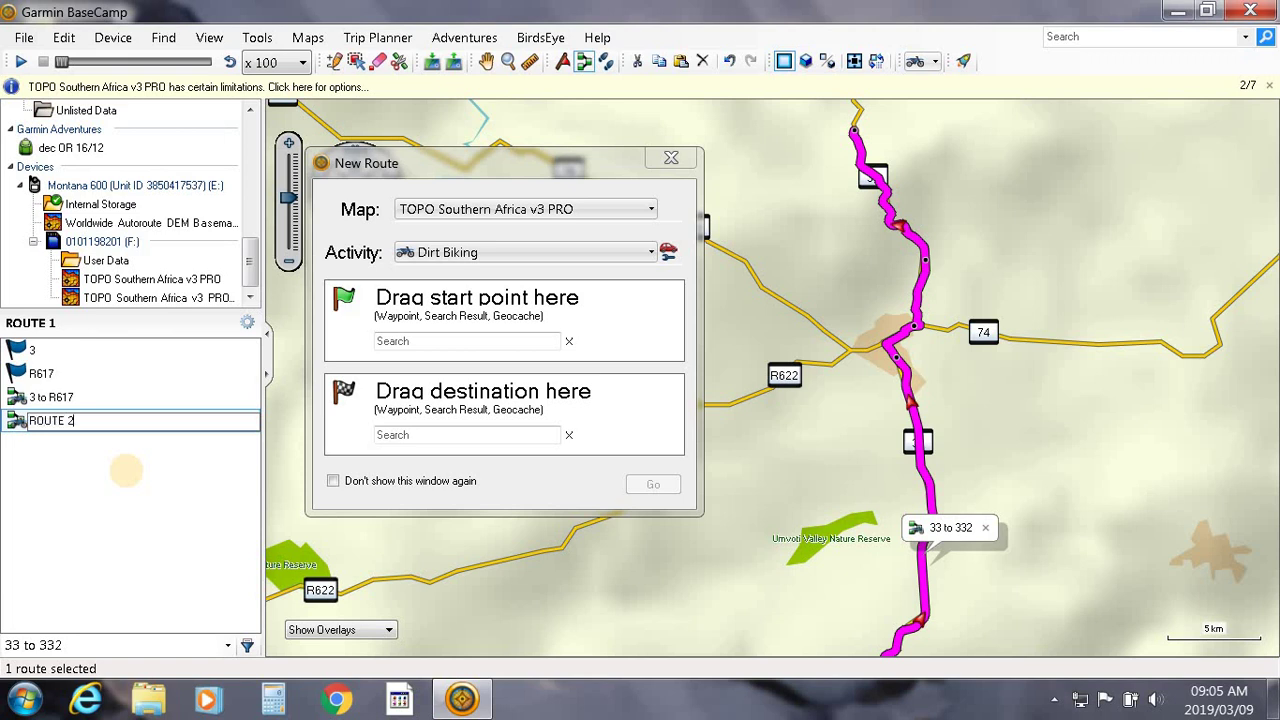
click(585, 108)
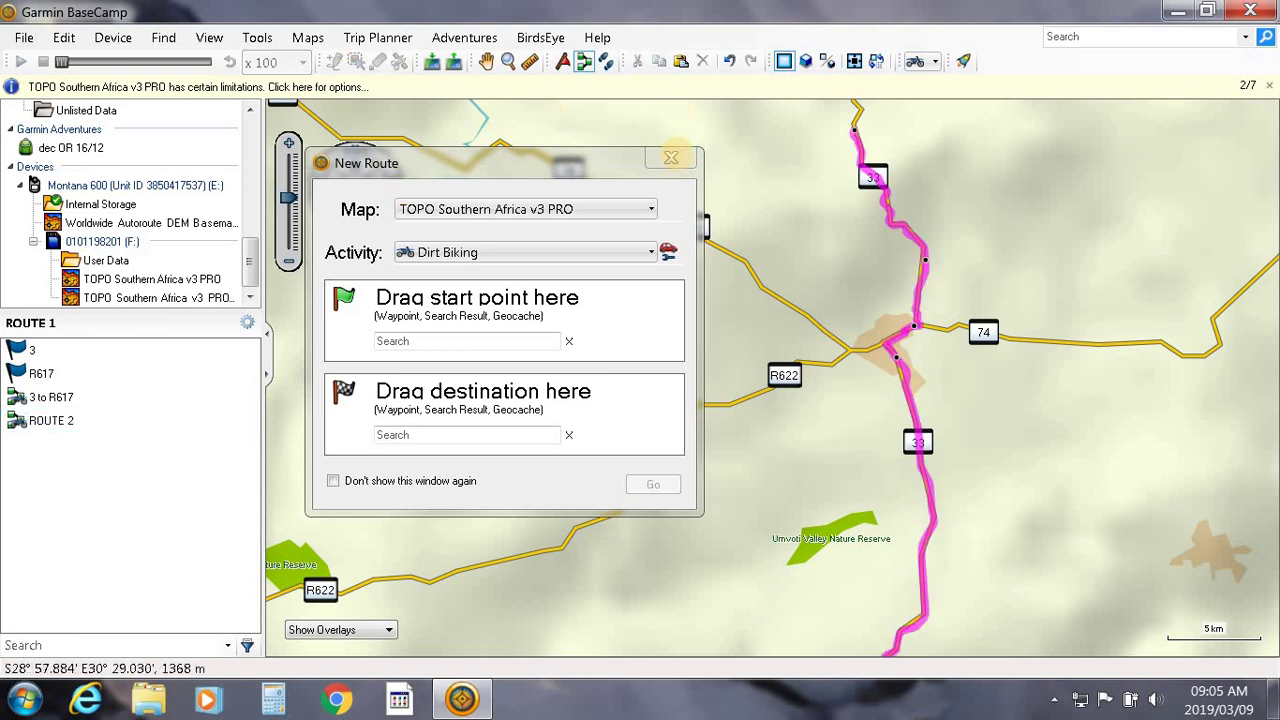
click(671, 158)
- Select ROUTE 2 and send it to the Montana 600 via Send Selection to Device
click(46, 420)
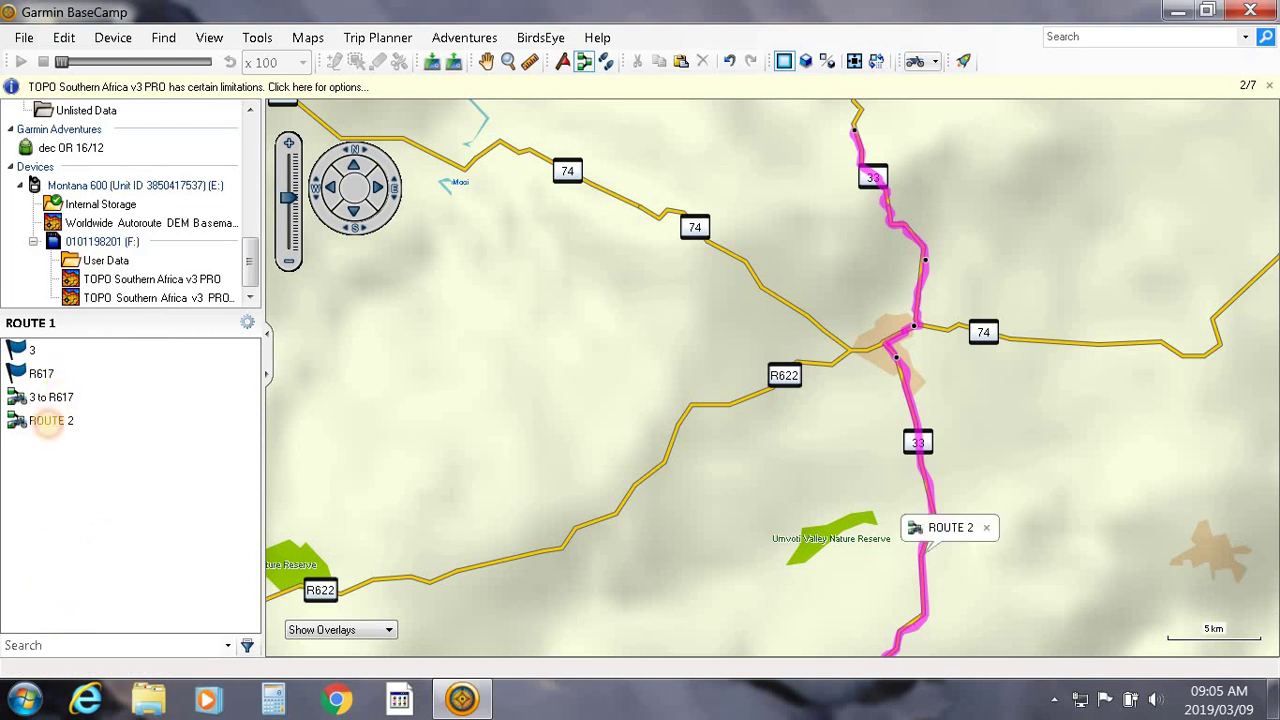
click(46, 420)
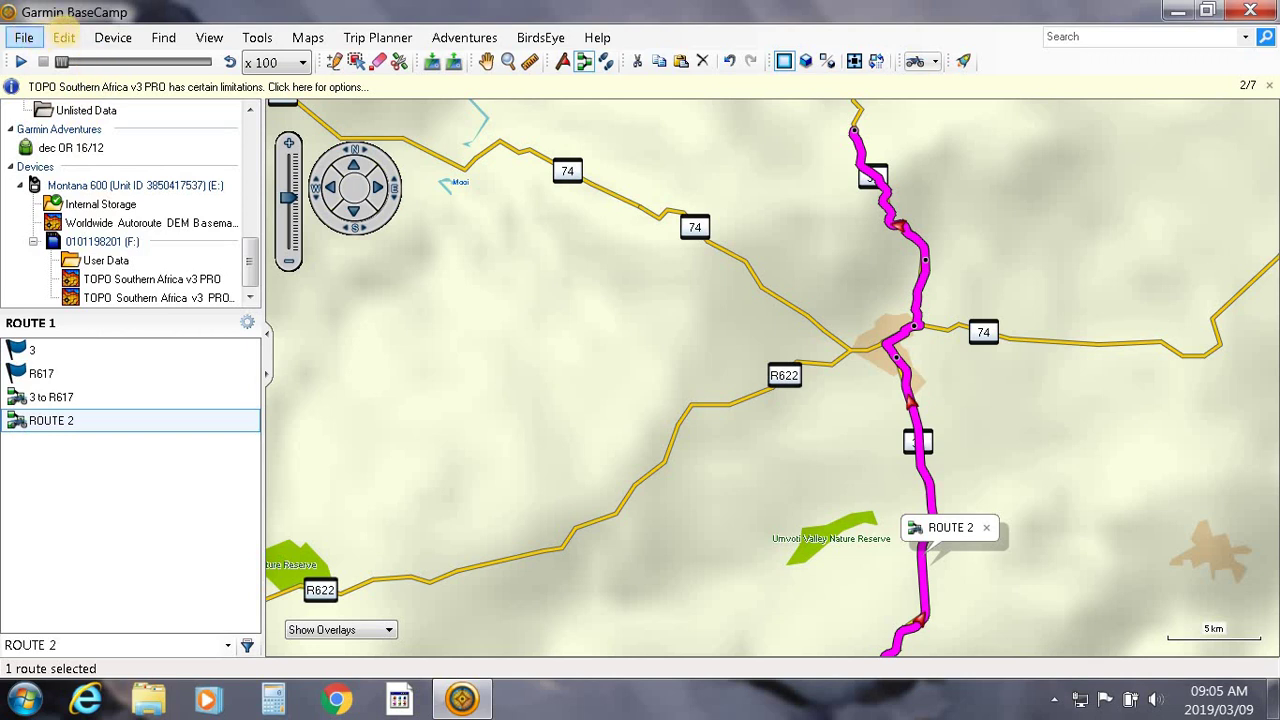
click(112, 37)
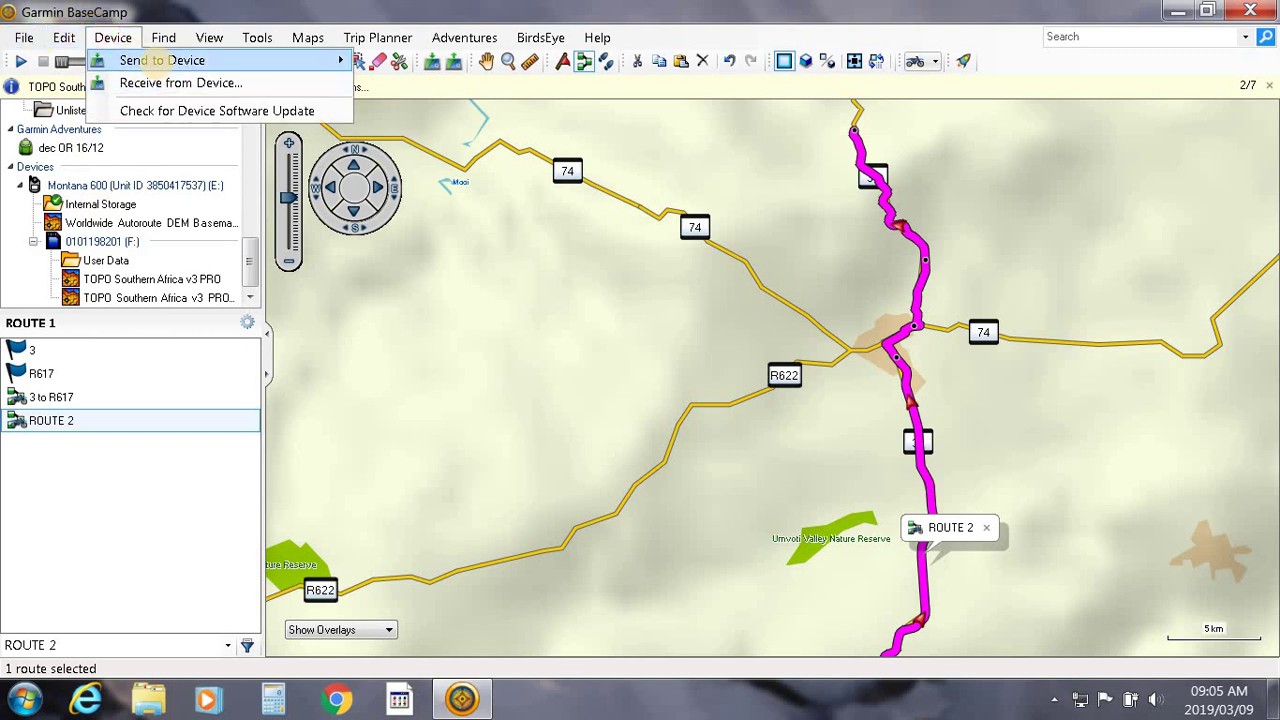
mouse_move(200, 60)
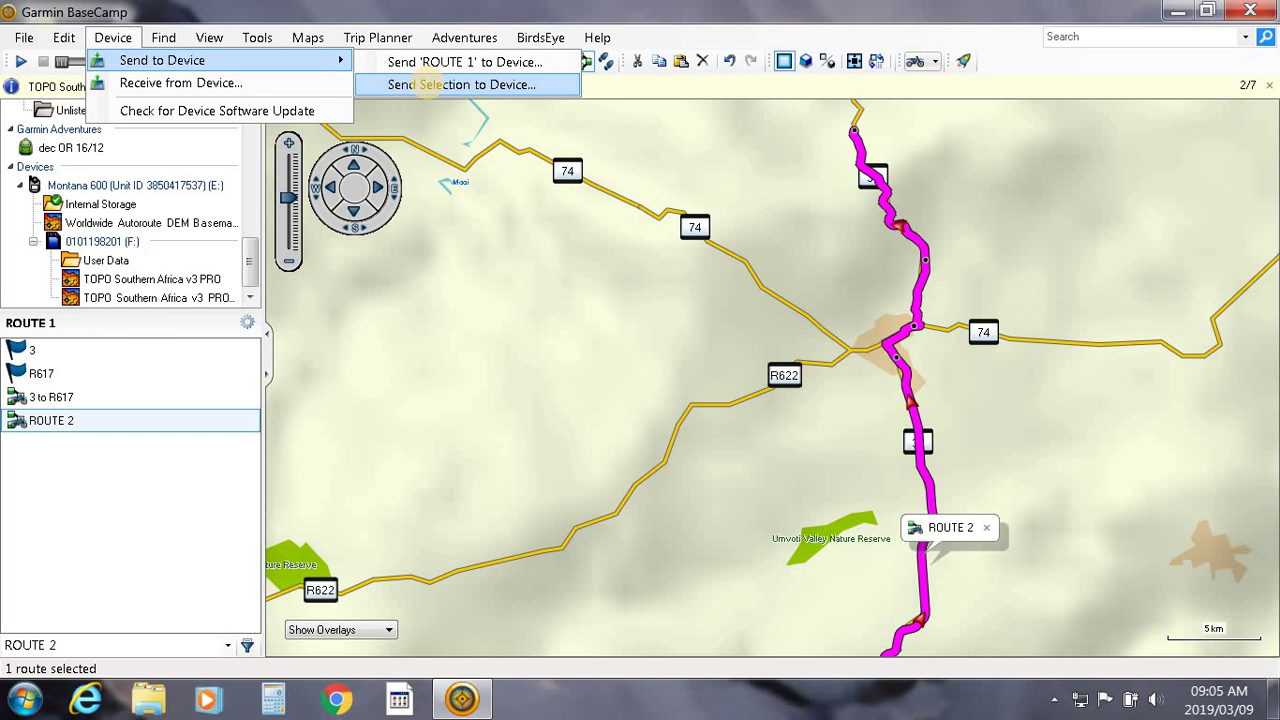
click(428, 85)
click(632, 238)
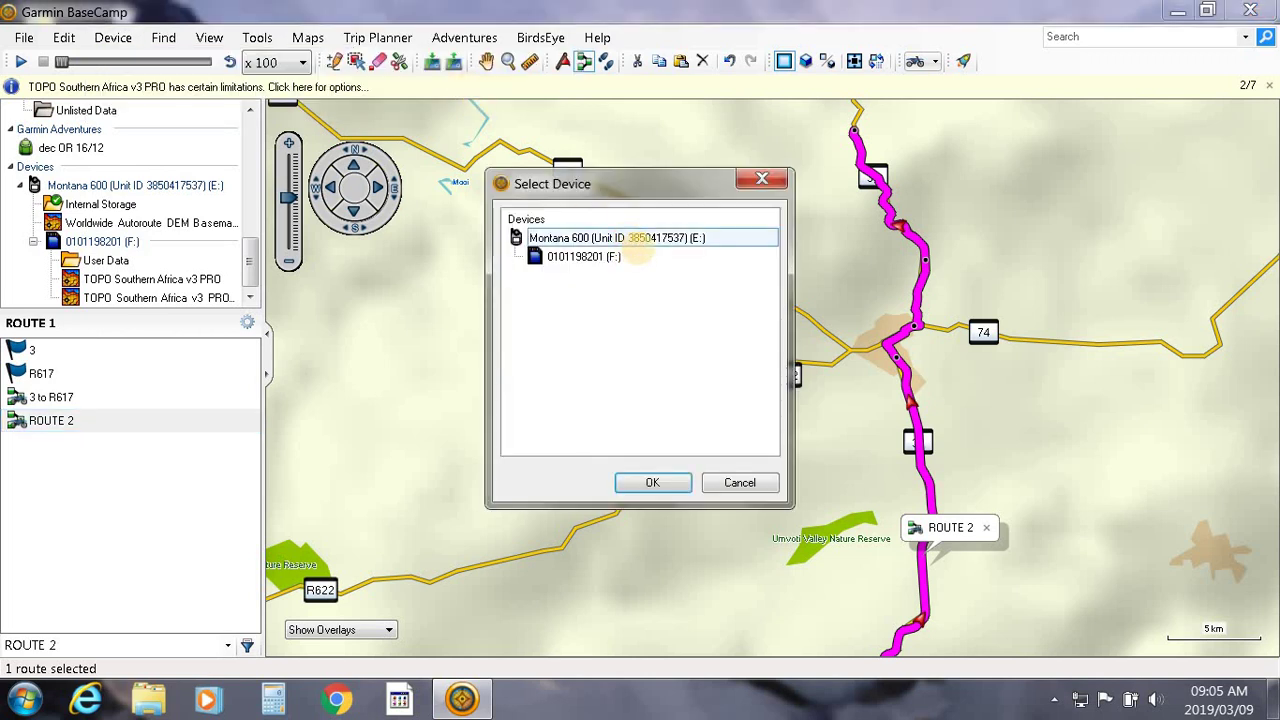
click(652, 482)
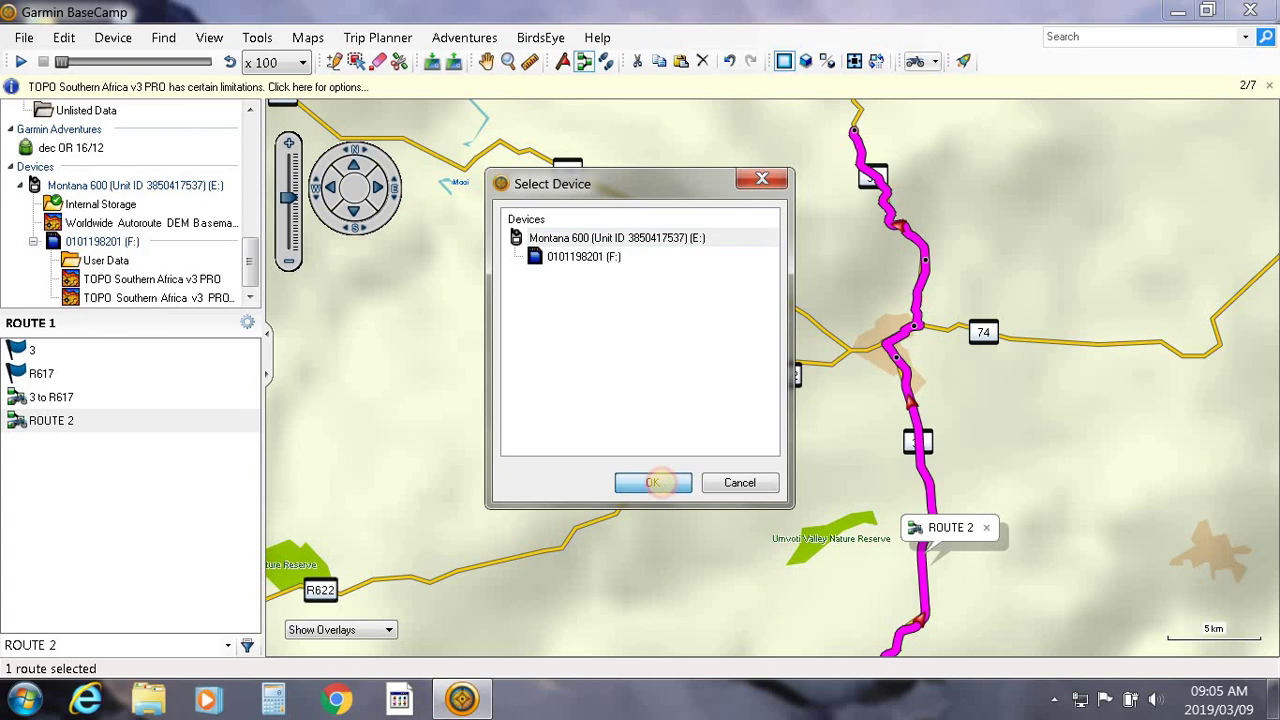